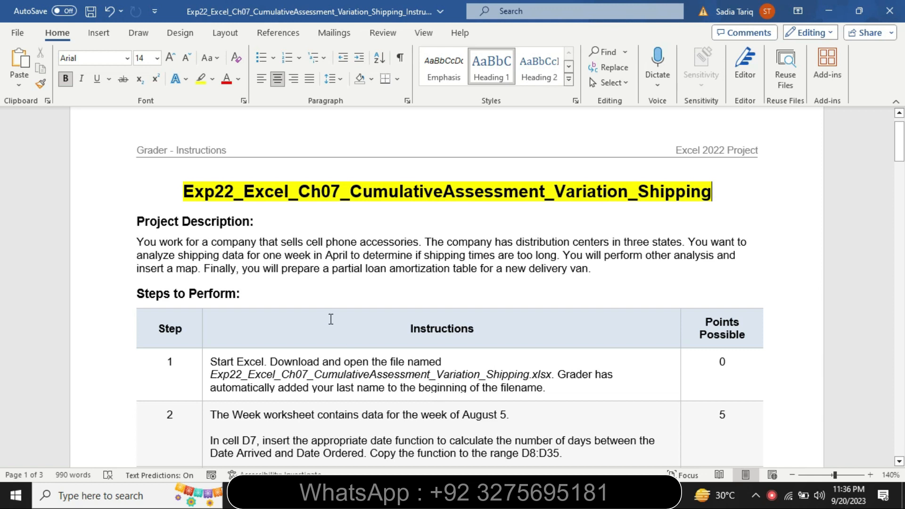
# Highlight the Project Description heading and its paragraph in yellow.
pyautogui.moveTo(141, 226); pyautogui.dragTo(578, 269)
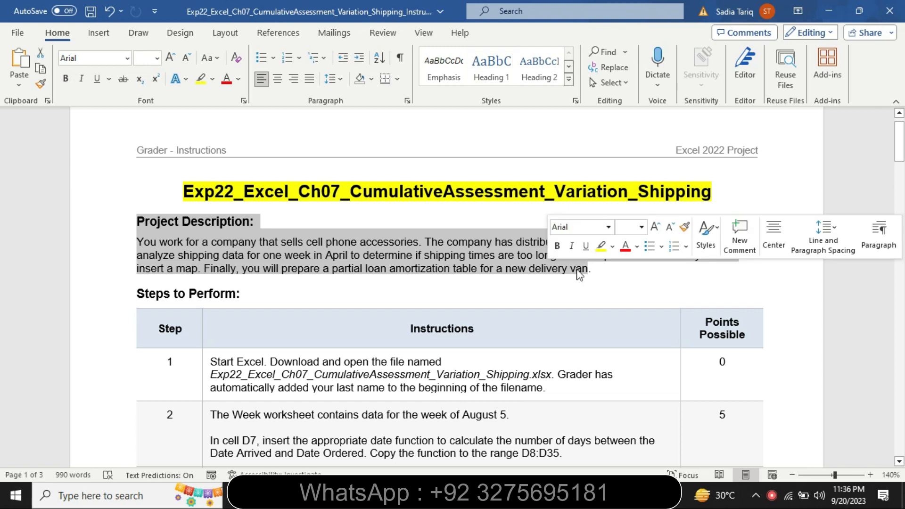
pyautogui.click(602, 246)
pyautogui.click(220, 223)
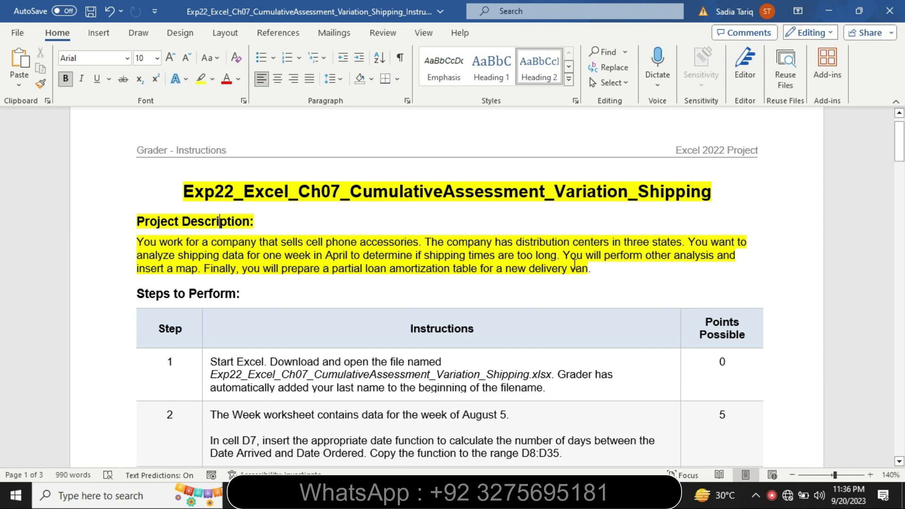
# Remove the highlighting from the document title and the whole Project Description section.
pyautogui.moveTo(183, 191); pyautogui.dragTo(599, 269)
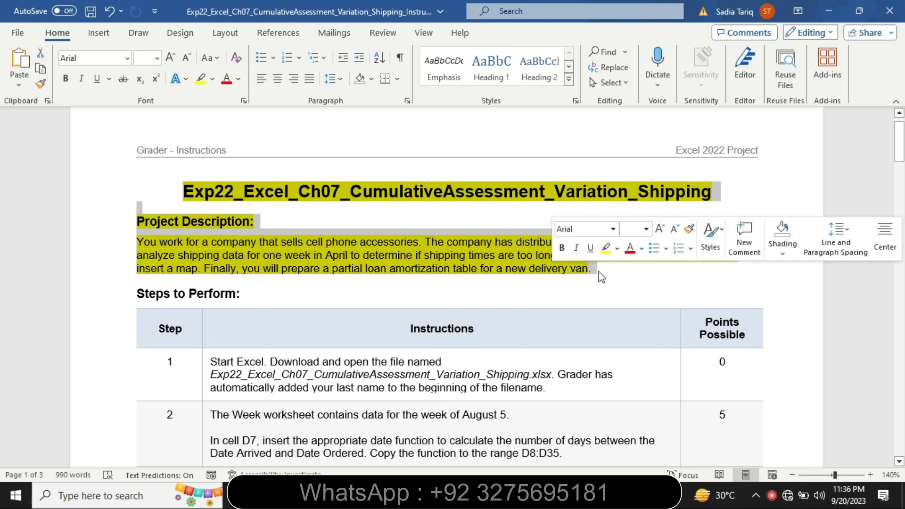
pyautogui.click(618, 250)
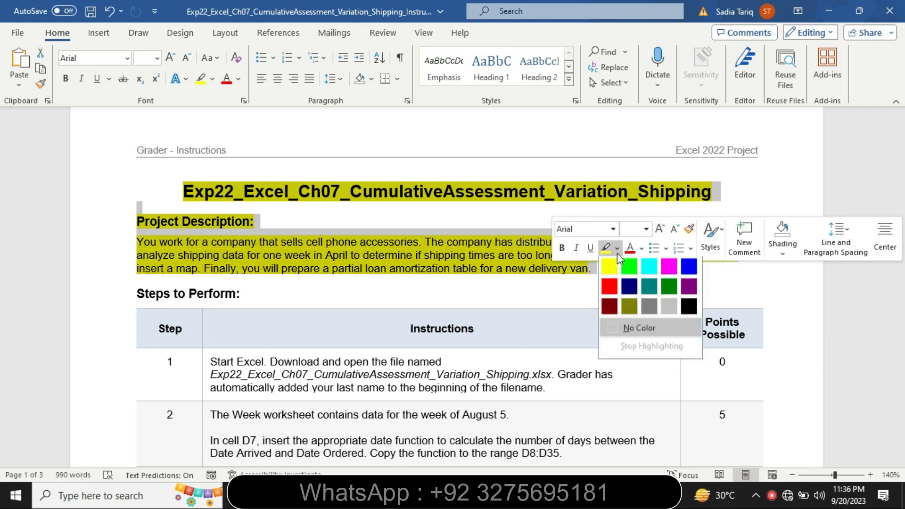
pyautogui.click(628, 330)
# Enlarge the step 1 instruction text in the table to 12 pt and highlight it in yellow.
pyautogui.moveTo(900, 155); pyautogui.dragTo(900, 180)
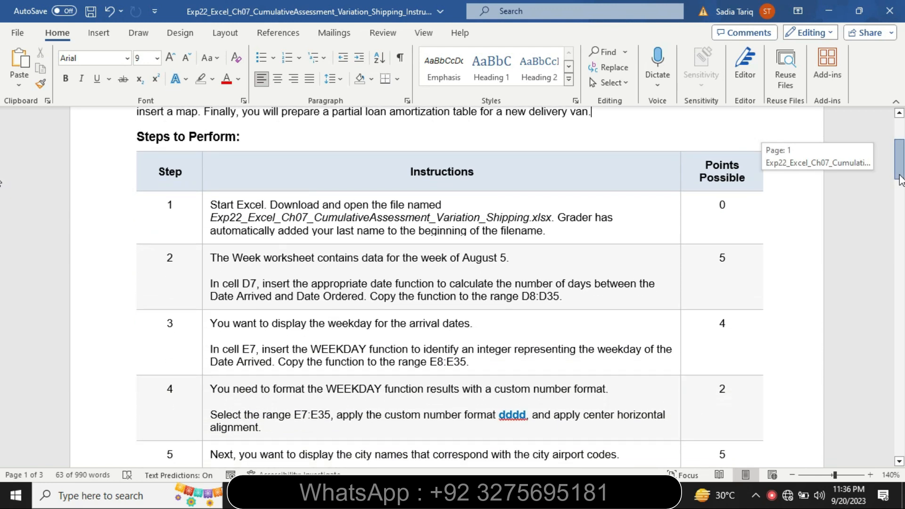
pyautogui.click(205, 241)
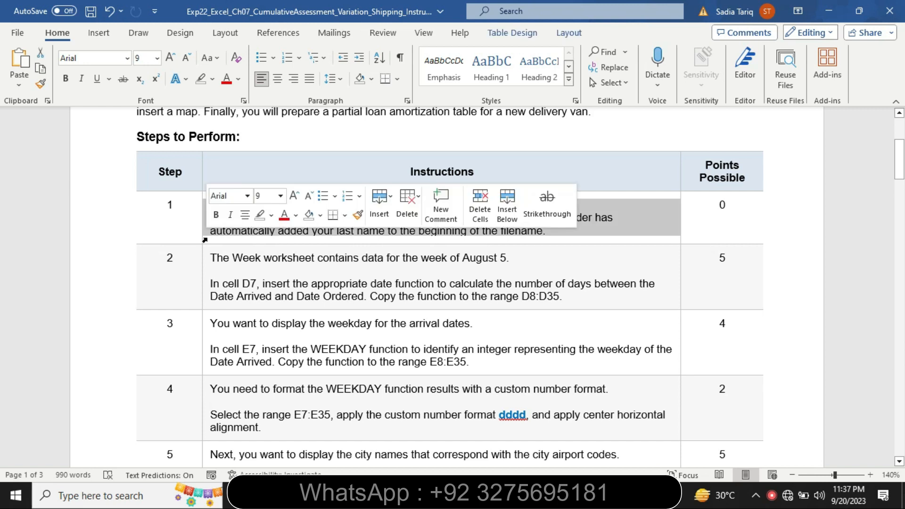
pyautogui.click(280, 197)
pyautogui.click(272, 274)
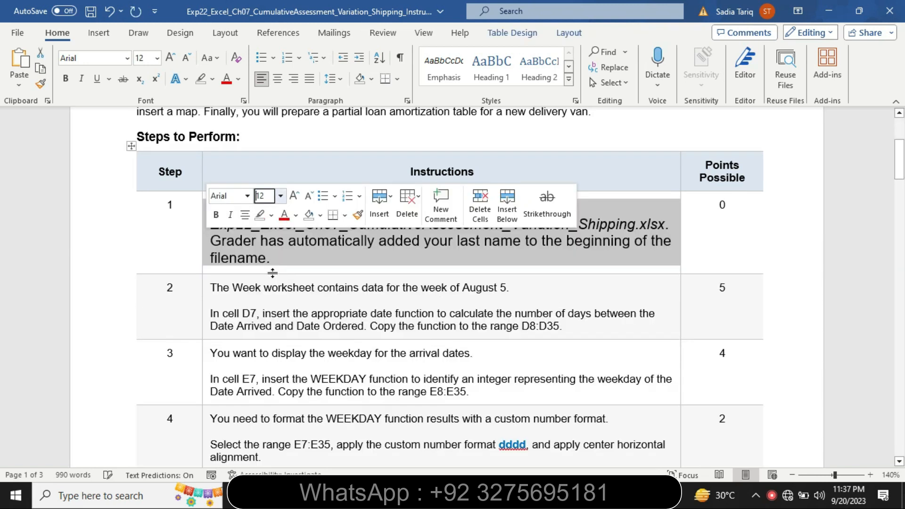
pyautogui.click(212, 79)
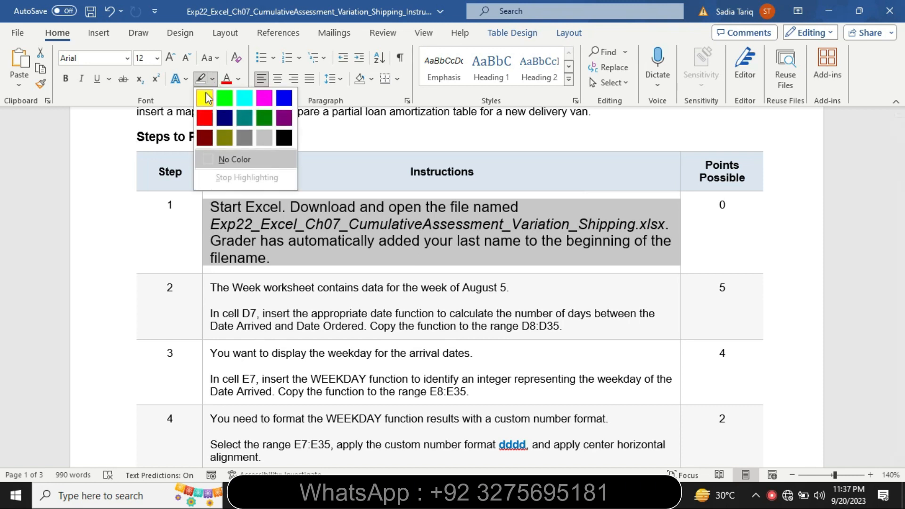
pyautogui.click(208, 100)
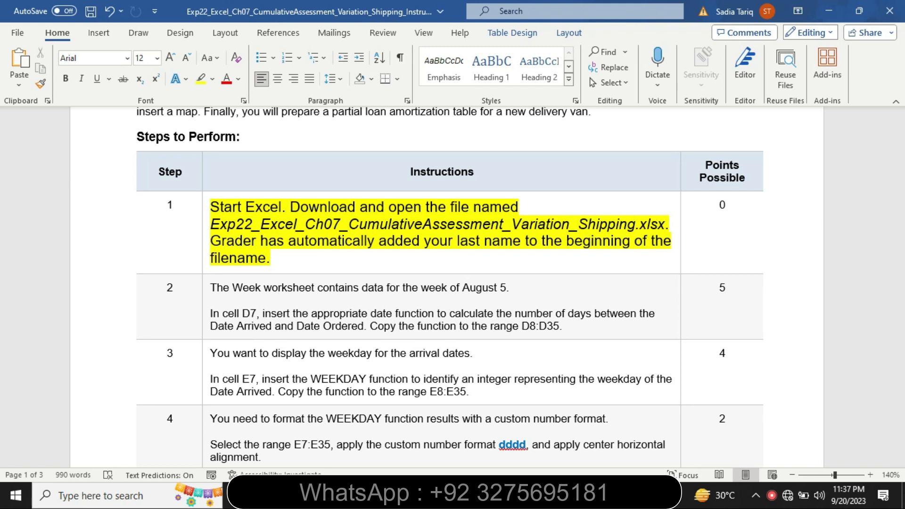
# Switch to the shipping workbook in Excel to look at it, and return to the Word instructions.
pyautogui.hotkey('alt', 'Tab')
pyautogui.moveTo(902, 238)
pyautogui.mouseDown()
pyautogui.moveTo(903, 366)
pyautogui.moveTo(903, 237)
pyautogui.mouseUp()
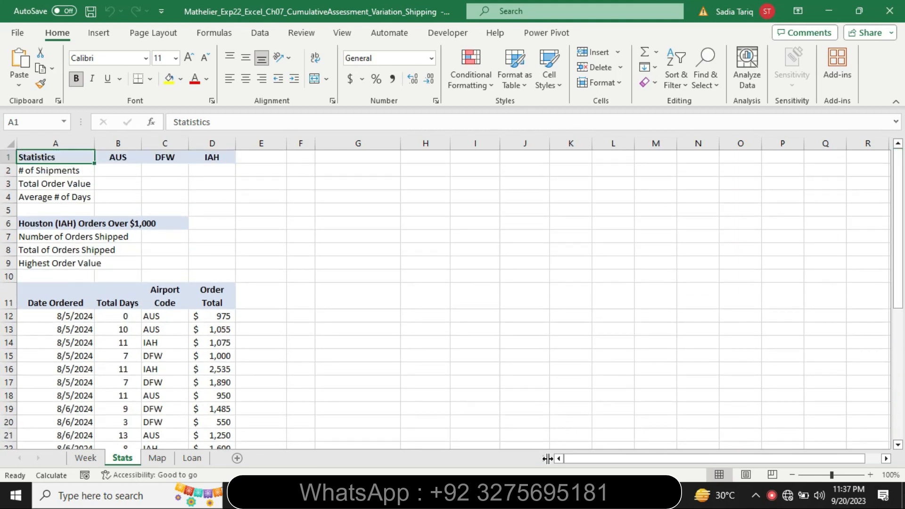
pyautogui.hotkey('alt', 'Tab')
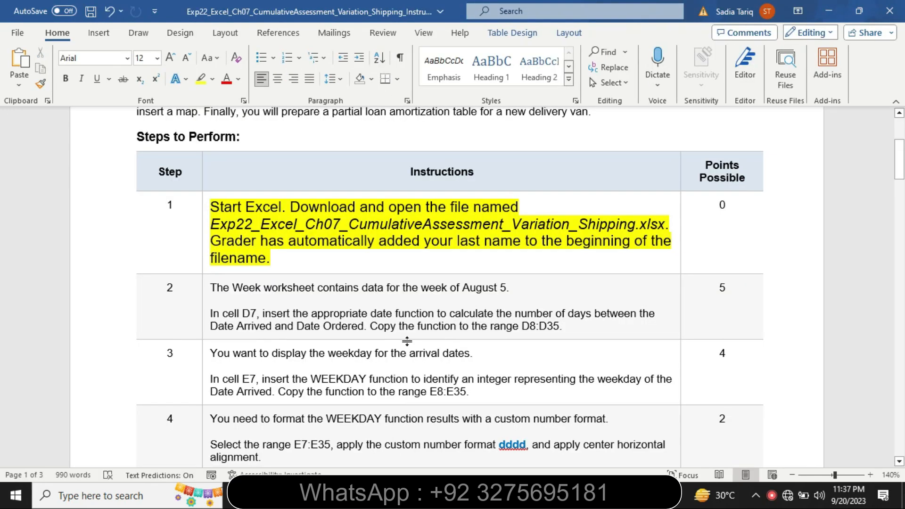
# Remove the highlighting from the step 1 instruction and set its font size to 9 pt.
pyautogui.click(203, 255)
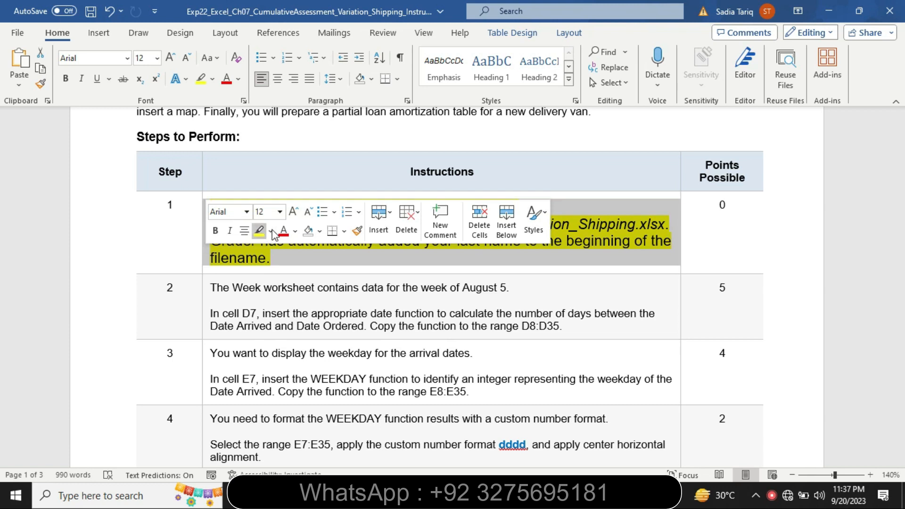
pyautogui.click(273, 231)
pyautogui.click(296, 309)
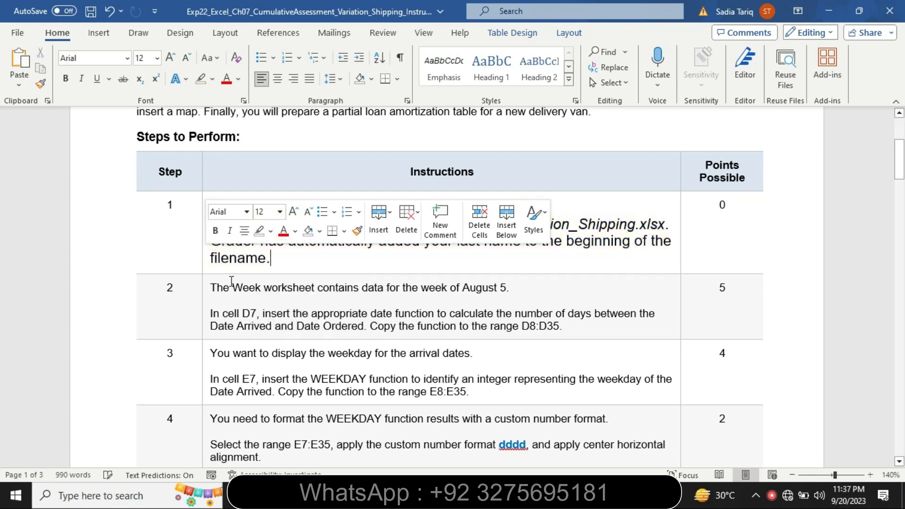
pyautogui.click(203, 265)
pyautogui.click(278, 221)
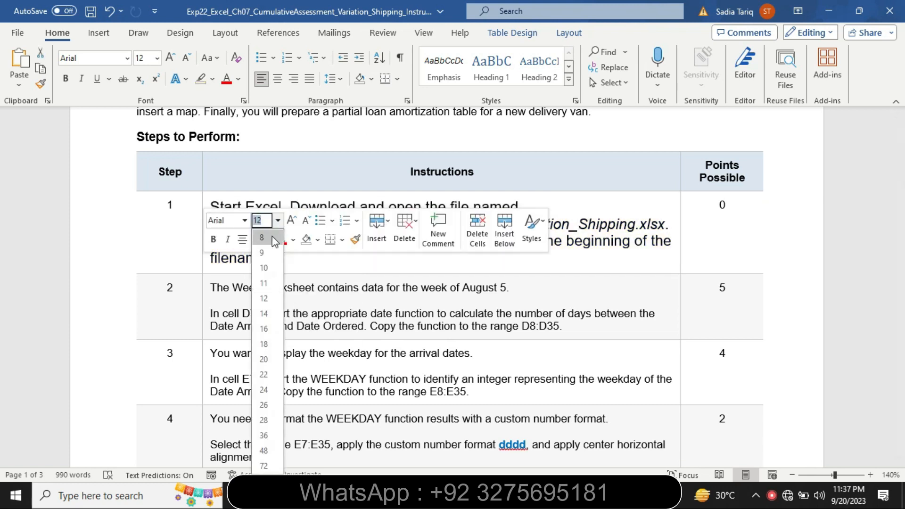
pyautogui.click(262, 253)
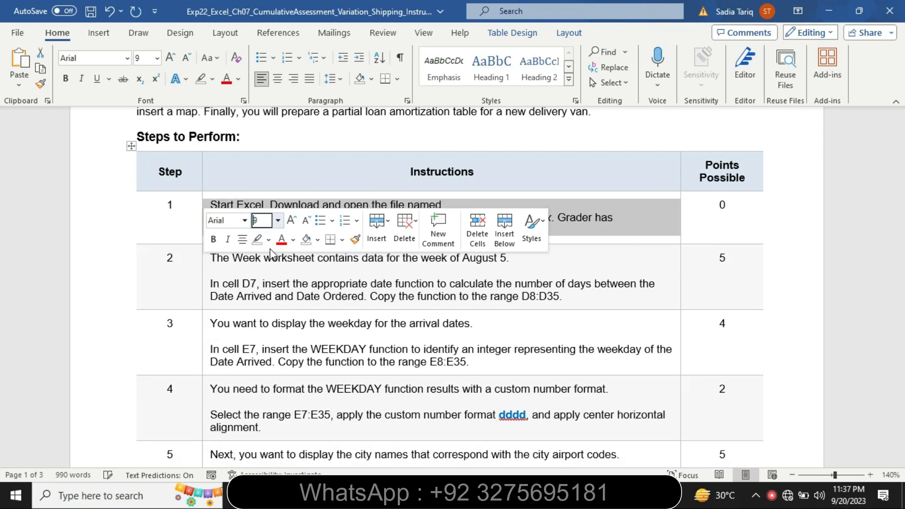
# Enlarge the step 2 instruction text to 14 pt and highlight it in yellow.
pyautogui.click(206, 269)
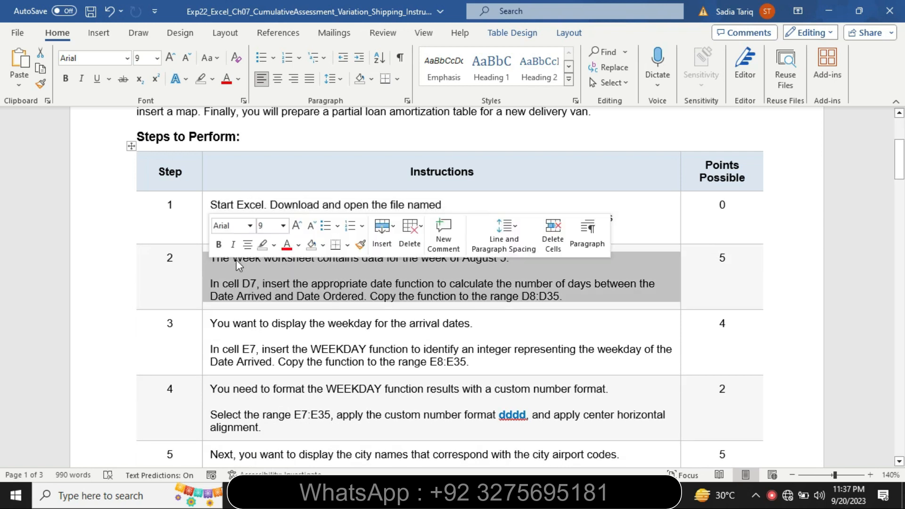
pyautogui.click(282, 226)
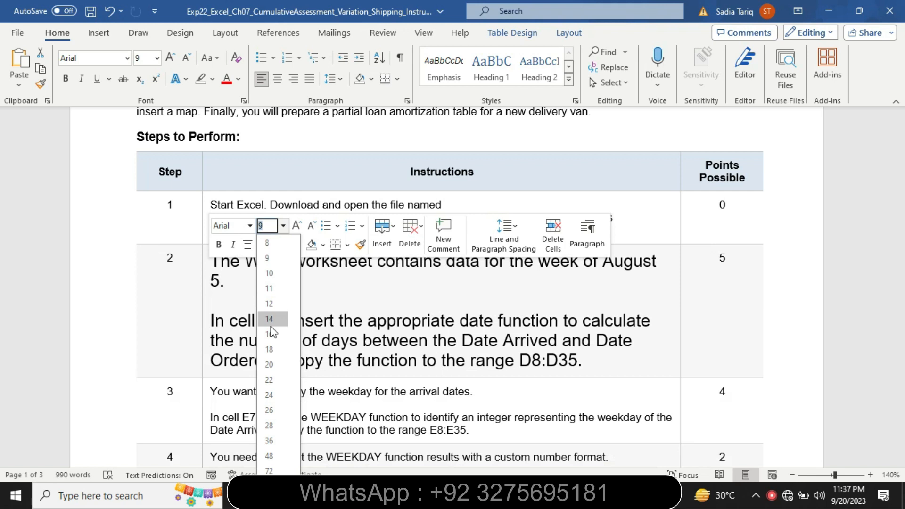
pyautogui.click(271, 324)
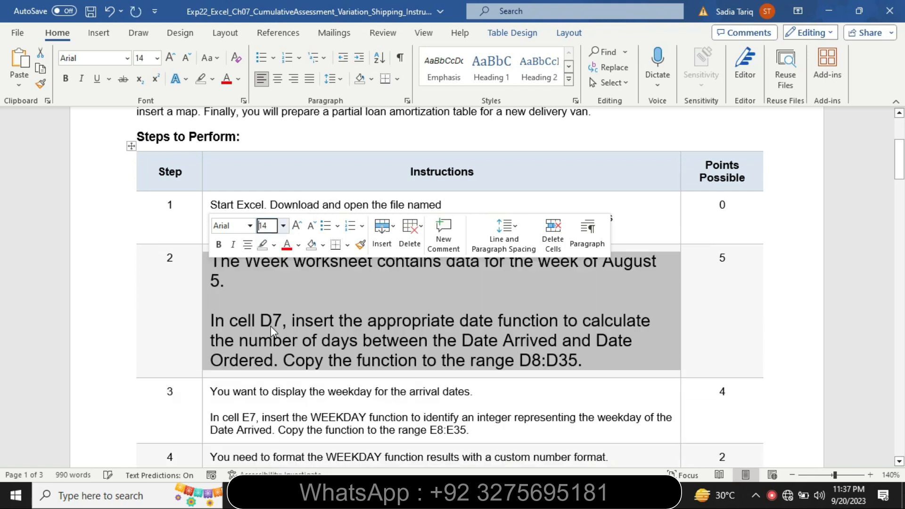
pyautogui.click(274, 245)
pyautogui.click(245, 265)
pyautogui.click(247, 286)
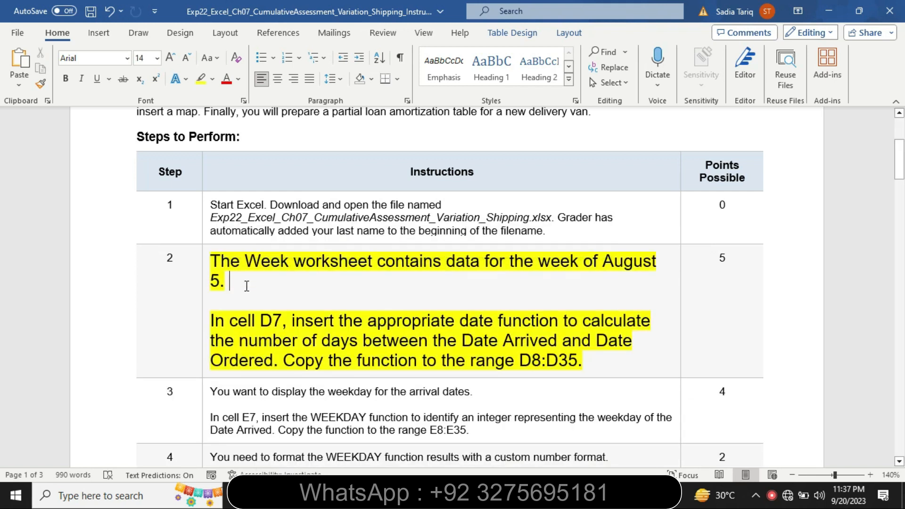
# Highlight the second paragraph of step 2 in turquoise, from the cell D7 instruction through the sentence about copying to D8:D35.
pyautogui.moveTo(213, 321); pyautogui.dragTo(278, 366)
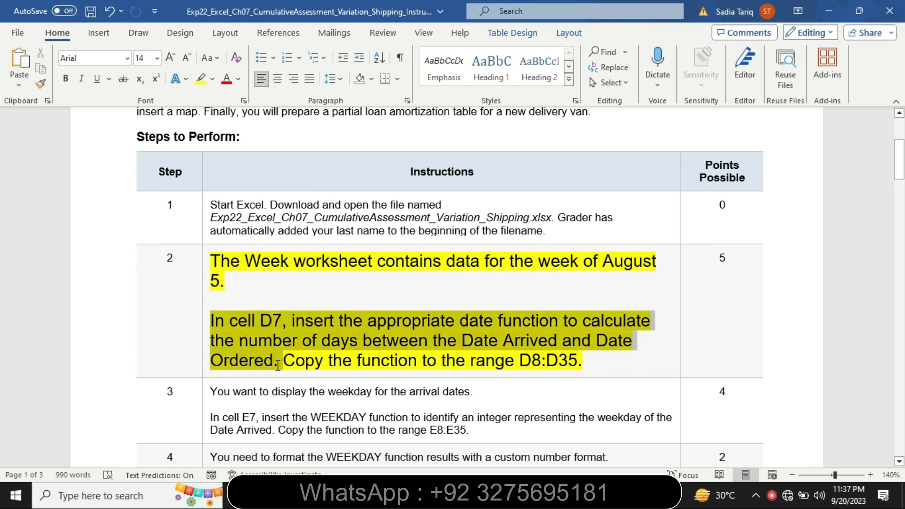
pyautogui.click(340, 342)
pyautogui.click(373, 363)
pyautogui.click(206, 324)
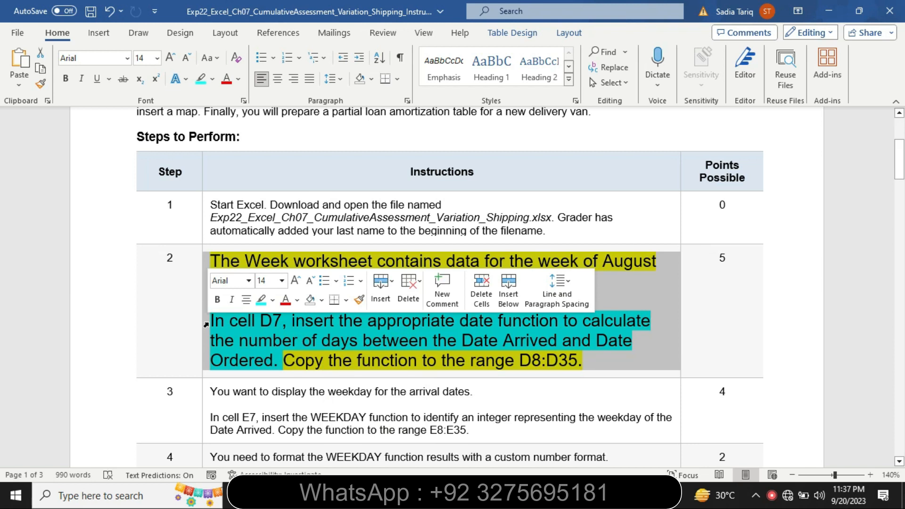
pyautogui.moveTo(227, 327); pyautogui.dragTo(276, 358)
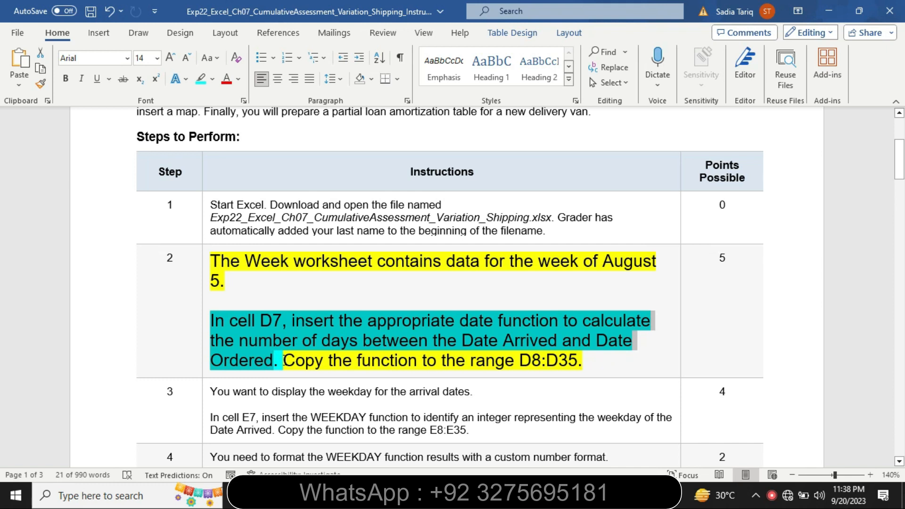
pyautogui.moveTo(286, 361); pyautogui.dragTo(585, 360)
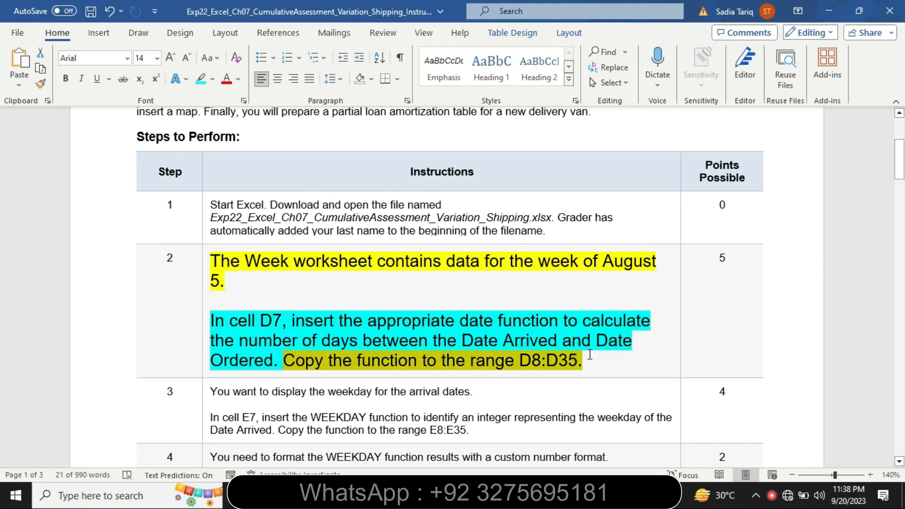
pyautogui.click(569, 332)
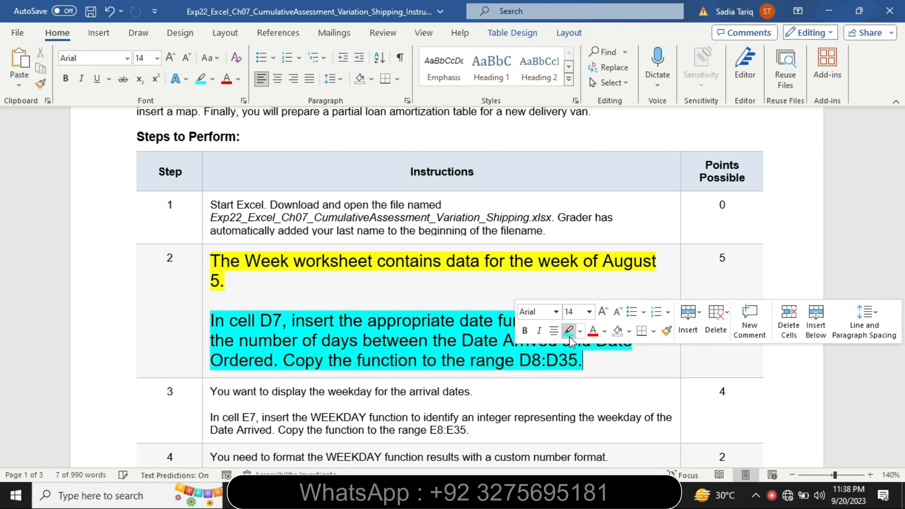
# Review the step 2 instruction for cell D7, looking briefly at the Excel workbook in between.
pyautogui.moveTo(230, 322); pyautogui.dragTo(300, 337)
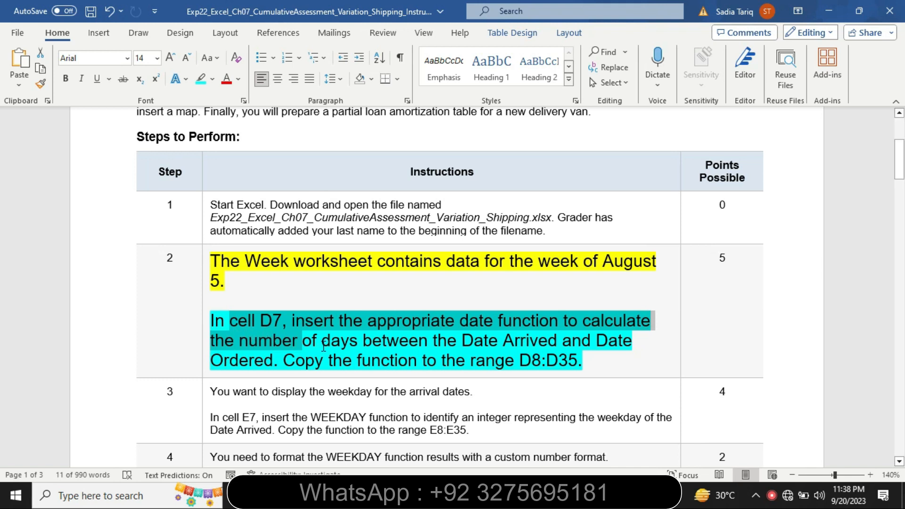
pyautogui.moveTo(564, 495)
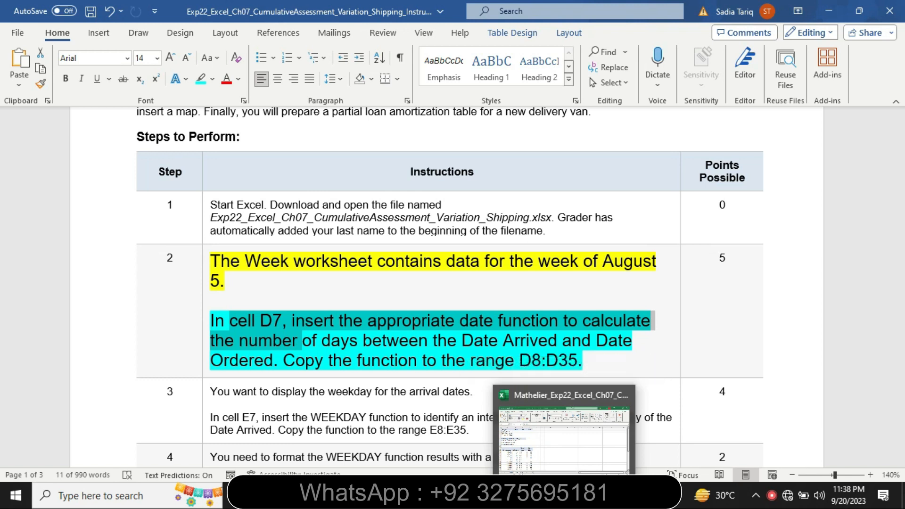
pyautogui.click(564, 495)
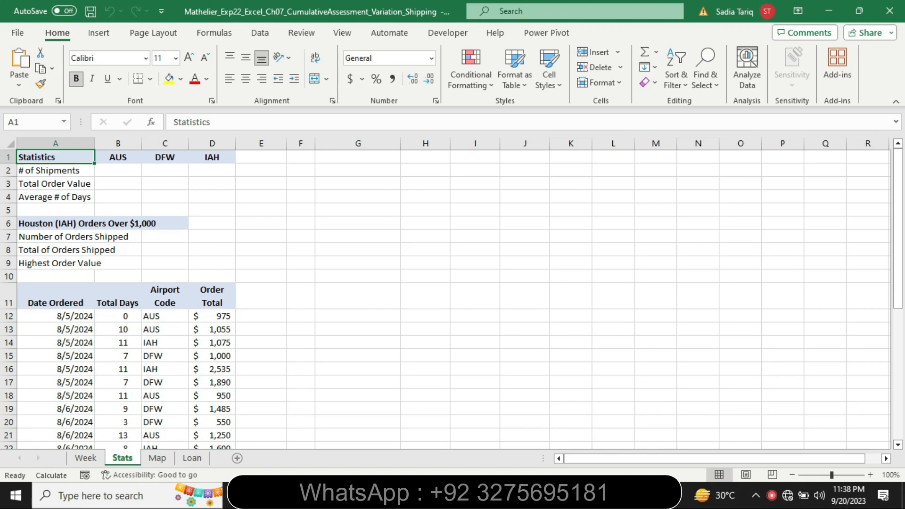
pyautogui.hotkey('alt', 'Tab')
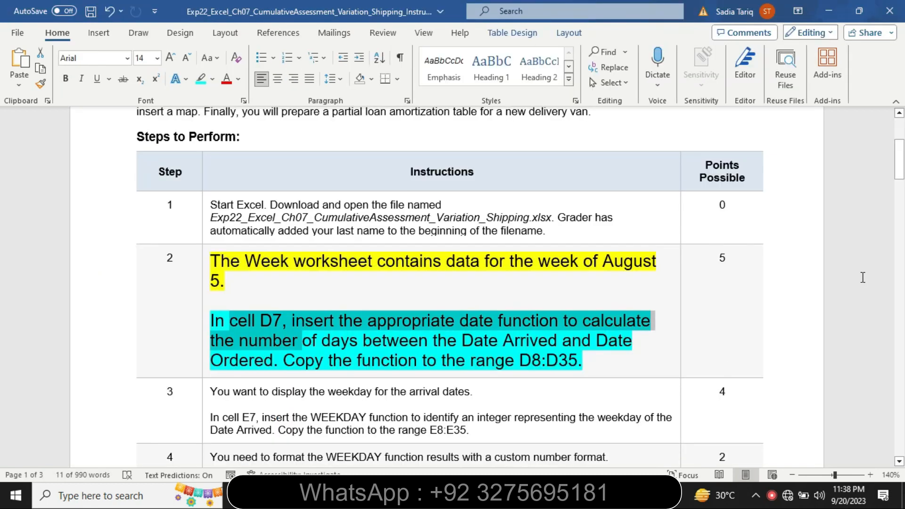
pyautogui.moveTo(900, 161); pyautogui.dragTo(904, 168)
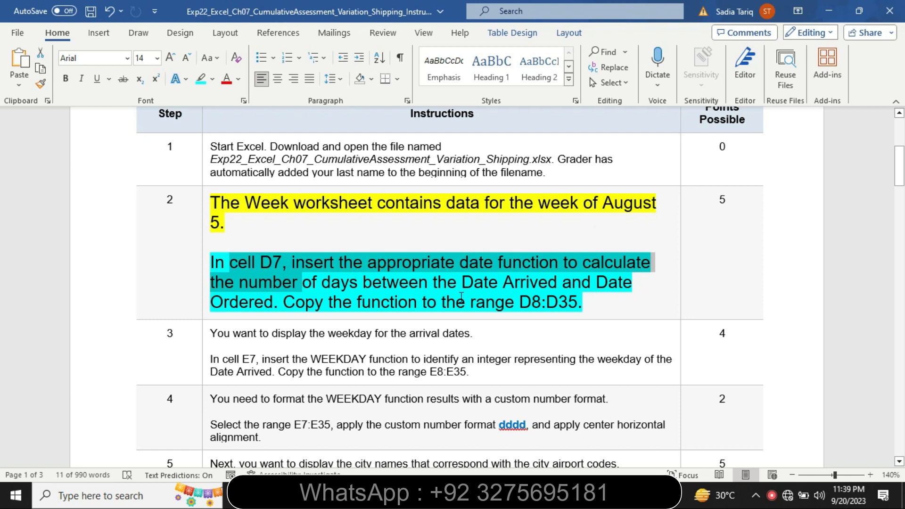
# Switch to the Excel workbook and select cell D7 under Total Days on the Week worksheet, rechecking the Word instructions.
pyautogui.click(565, 495)
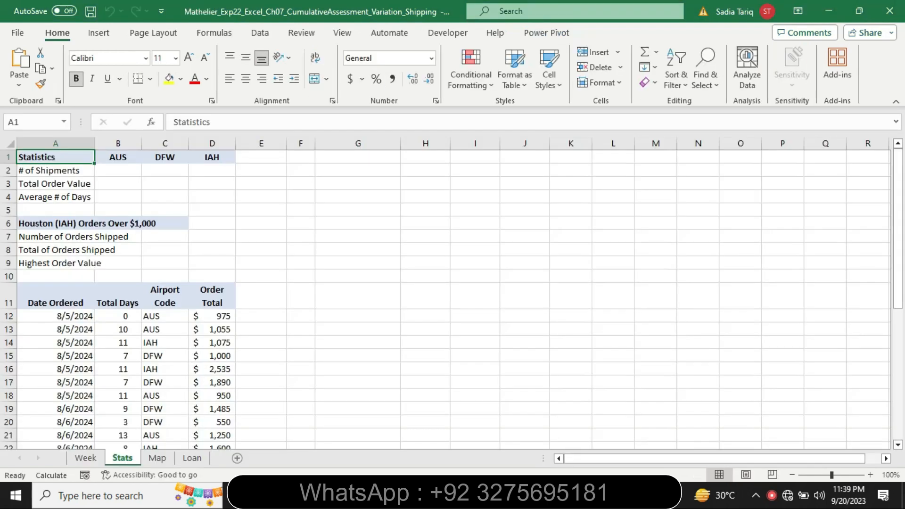
pyautogui.click(90, 459)
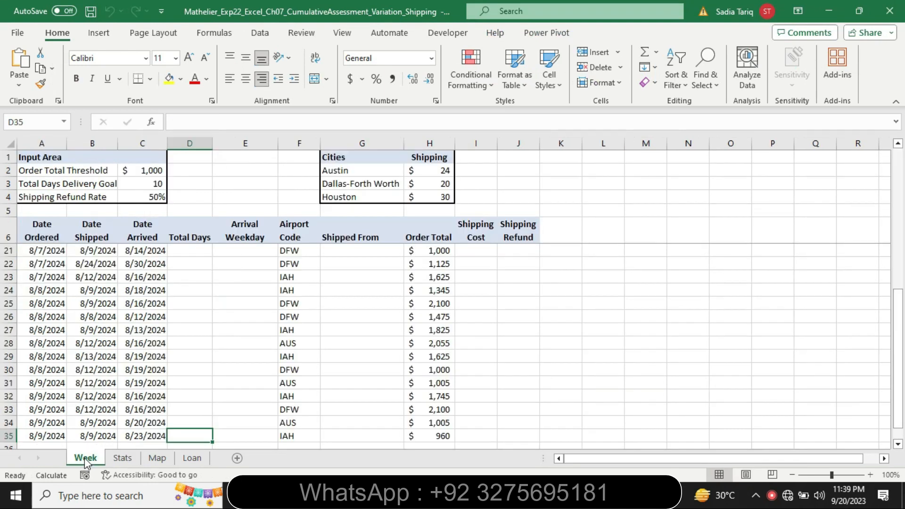
pyautogui.click(189, 251)
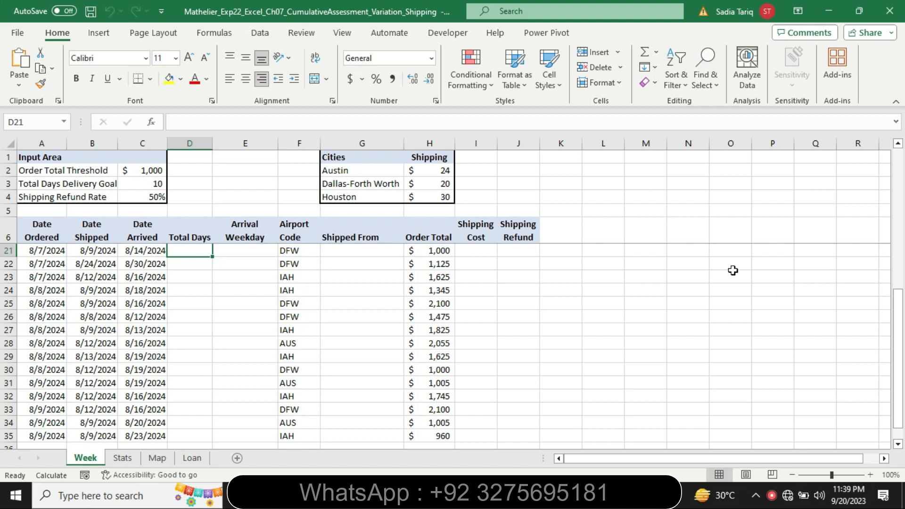
pyautogui.moveTo(899, 385); pyautogui.dragTo(900, 245)
pyautogui.click(191, 250)
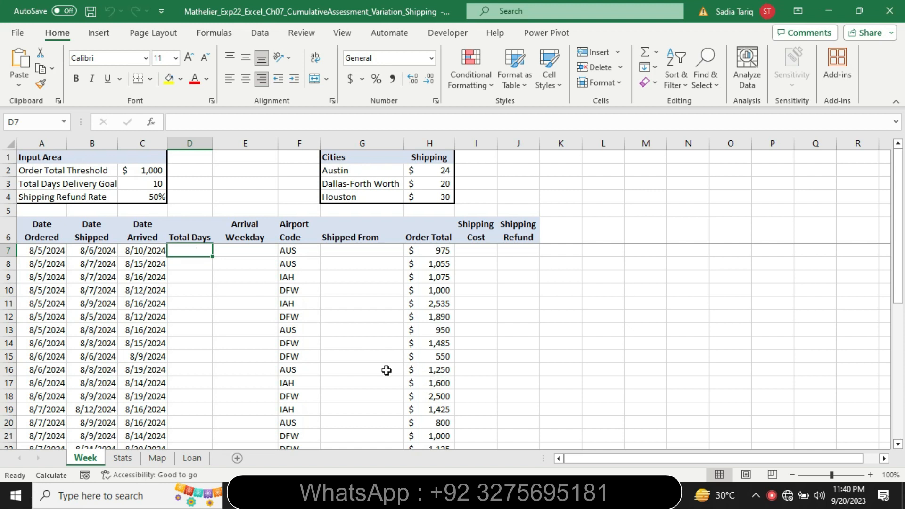
pyautogui.hotkey('alt', 'Tab')
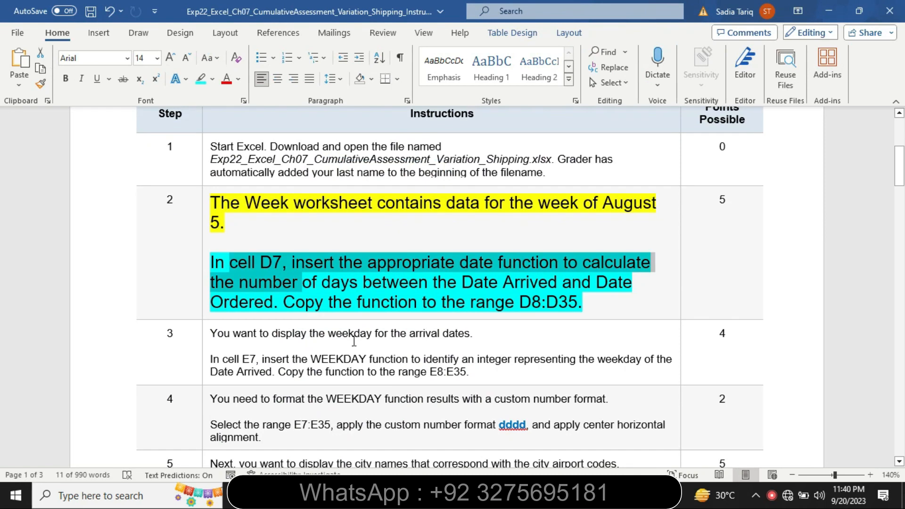
pyautogui.hotkey('alt', 'Tab')
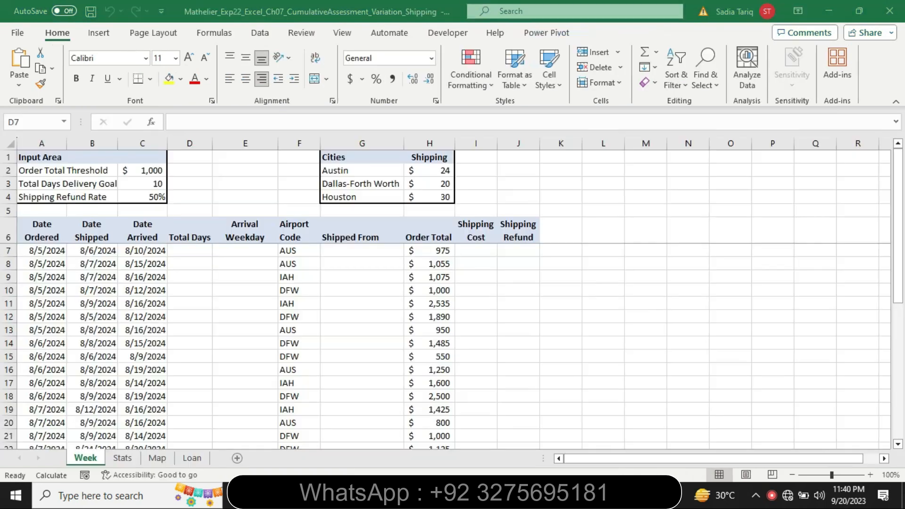
# Insert a DAYS function in cell D7 with C7 as the end date and A7 as the start date.
pyautogui.write('=days')
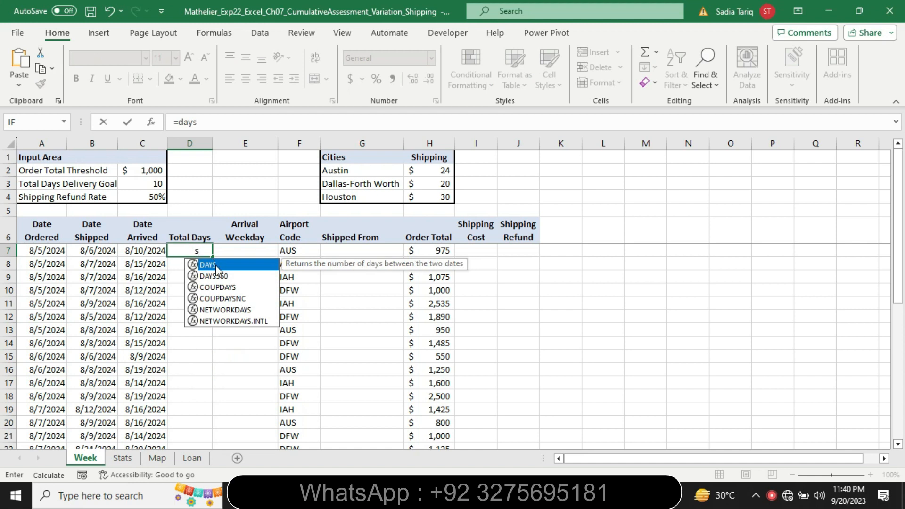
pyautogui.doubleClick(216, 265)
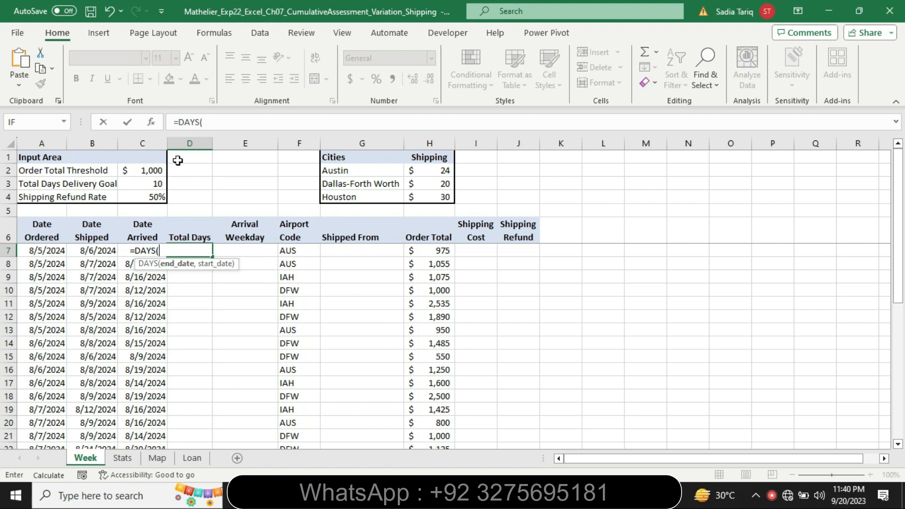
pyautogui.click(152, 123)
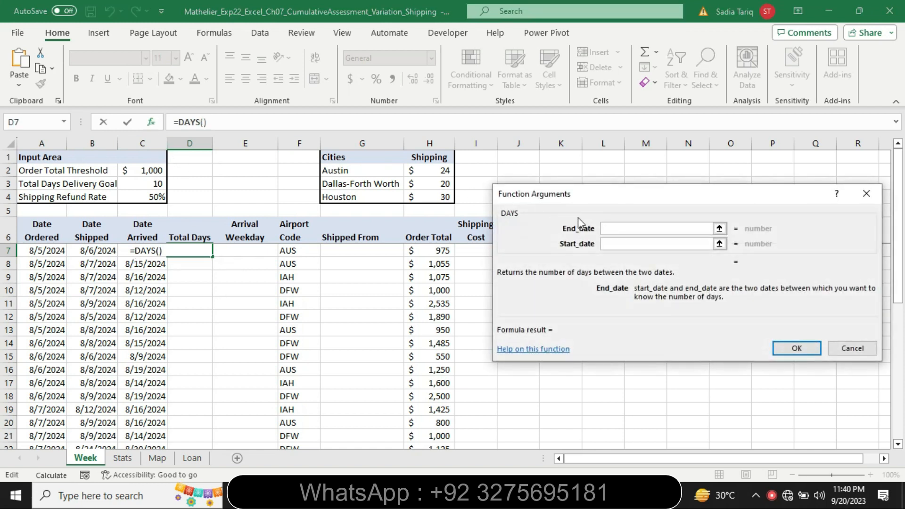
pyautogui.write('C7')
pyautogui.click(633, 243)
pyautogui.click(633, 243)
pyautogui.write('A7')
pyautogui.click(798, 348)
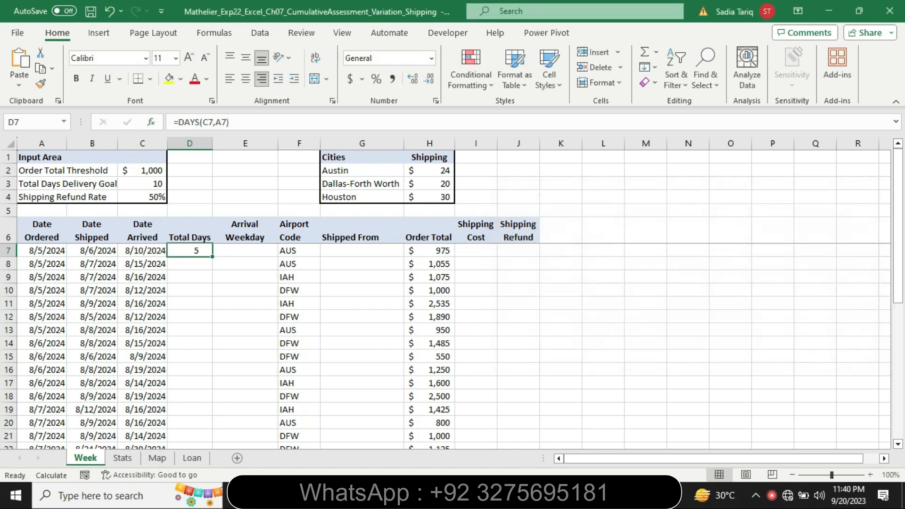
# Check the copy instruction in the Word document, then fill the D7 function down through D35 in the Excel workbook.
pyautogui.hotkey('alt', 'Tab')
pyautogui.moveTo(283, 305); pyautogui.dragTo(585, 305)
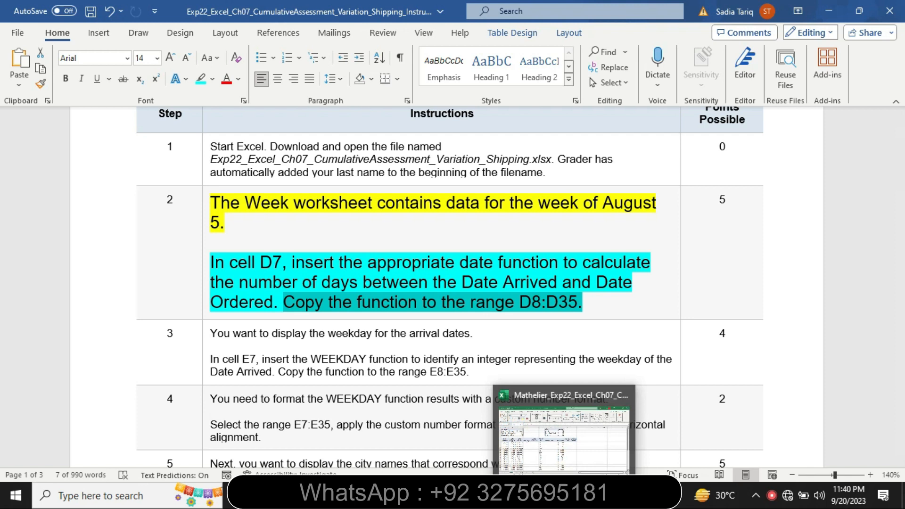
pyautogui.click(567, 495)
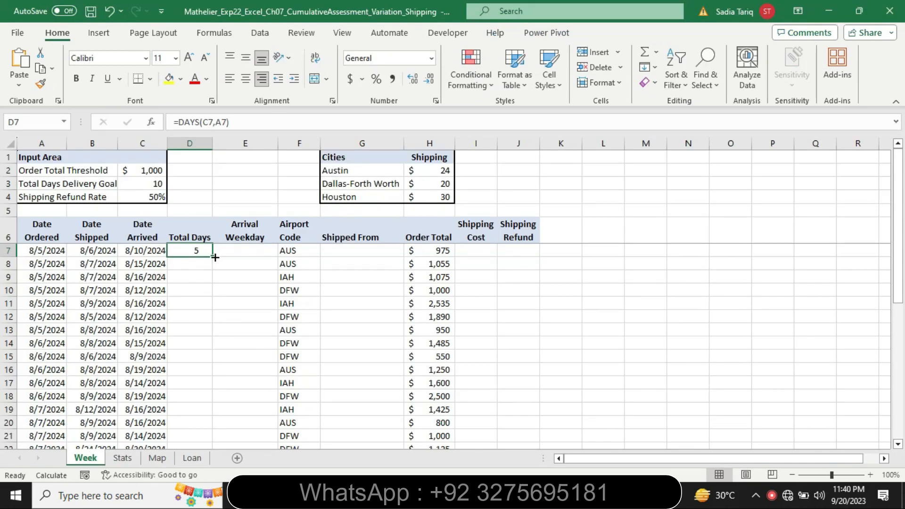
pyautogui.moveTo(213, 258); pyautogui.dragTo(208, 404)
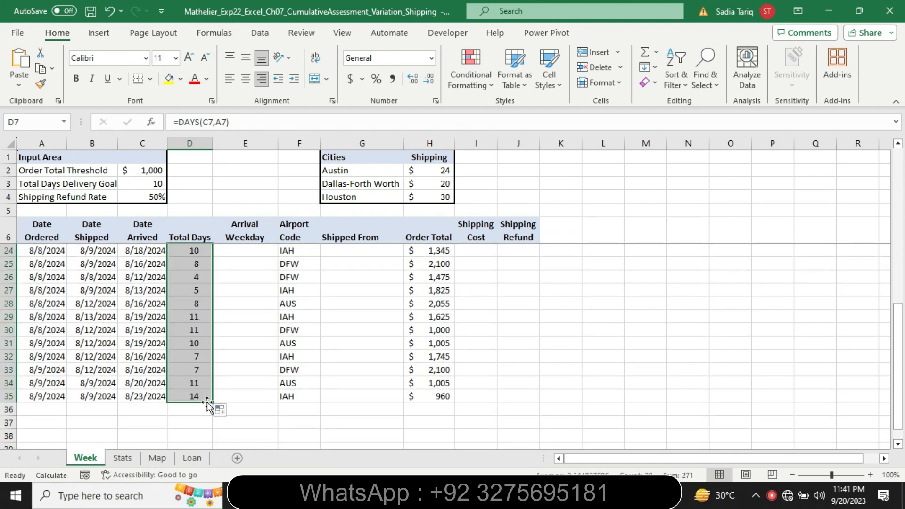
pyautogui.moveTo(899, 361); pyautogui.dragTo(900, 342)
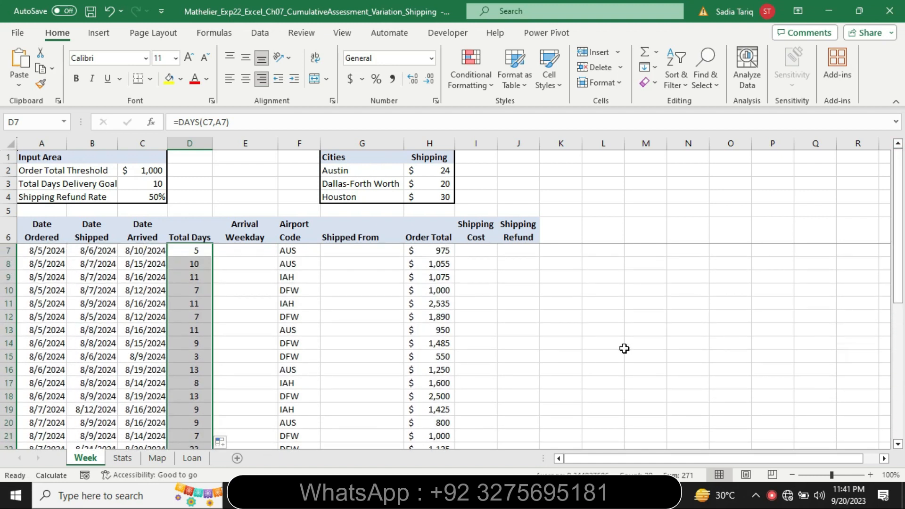
# Switch to the Word instructions, set the step 2 text back to 9 pt and remove its highlighting.
pyautogui.hotkey('alt', 'Tab')
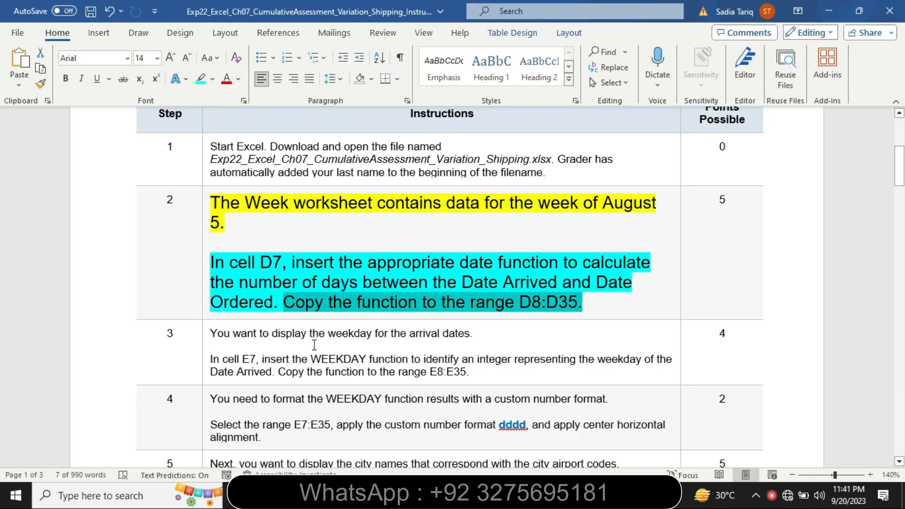
pyautogui.click(204, 318)
pyautogui.click(280, 274)
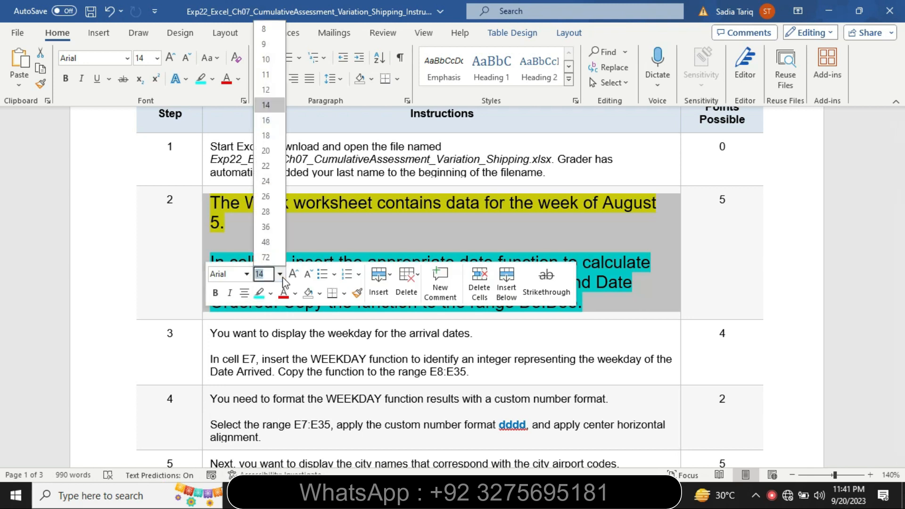
pyautogui.click(272, 44)
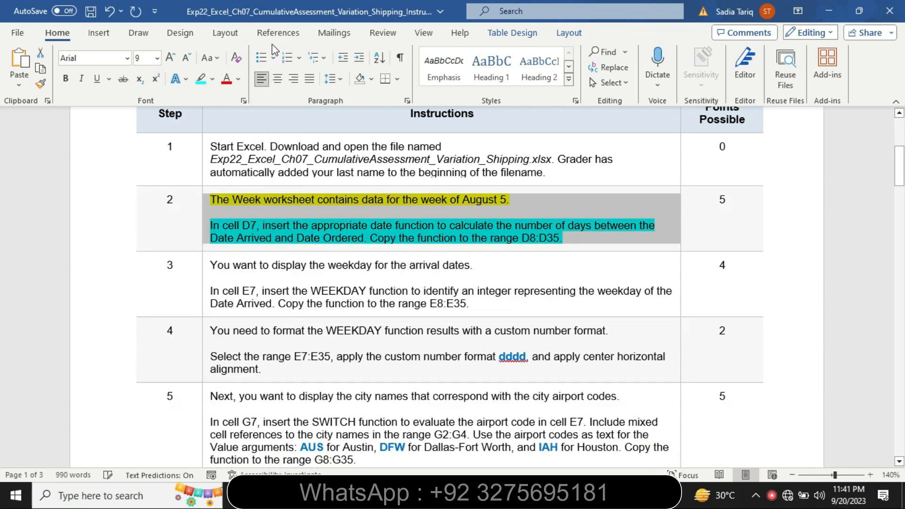
pyautogui.click(215, 81)
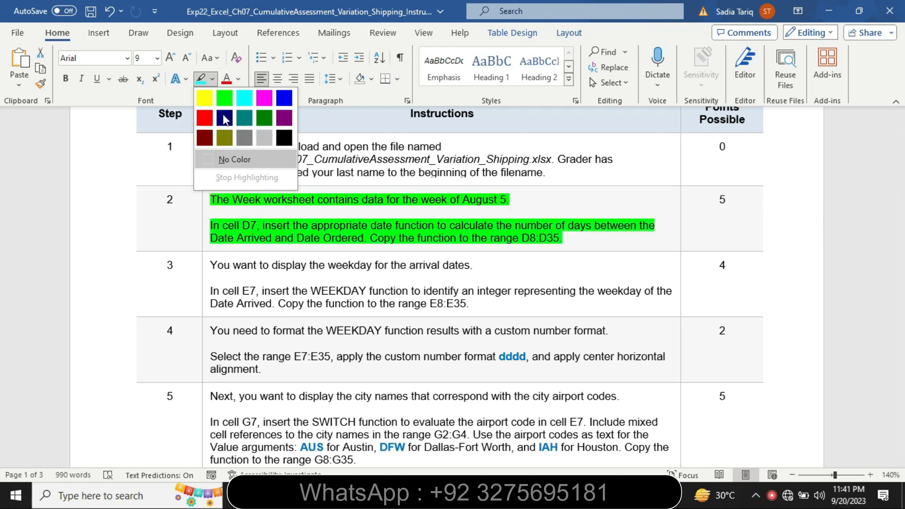
pyautogui.click(231, 157)
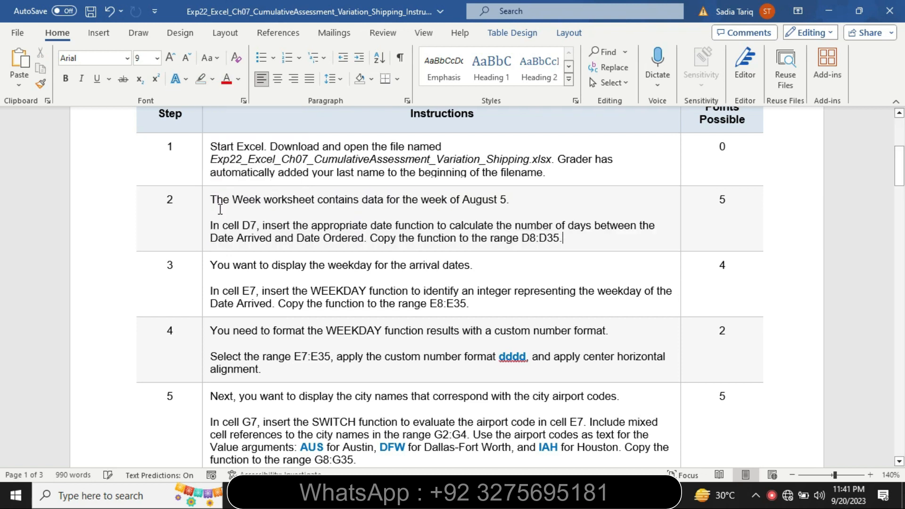
# Enlarge the step 3 instruction text to 14 pt and highlight it in yellow.
pyautogui.click(206, 289)
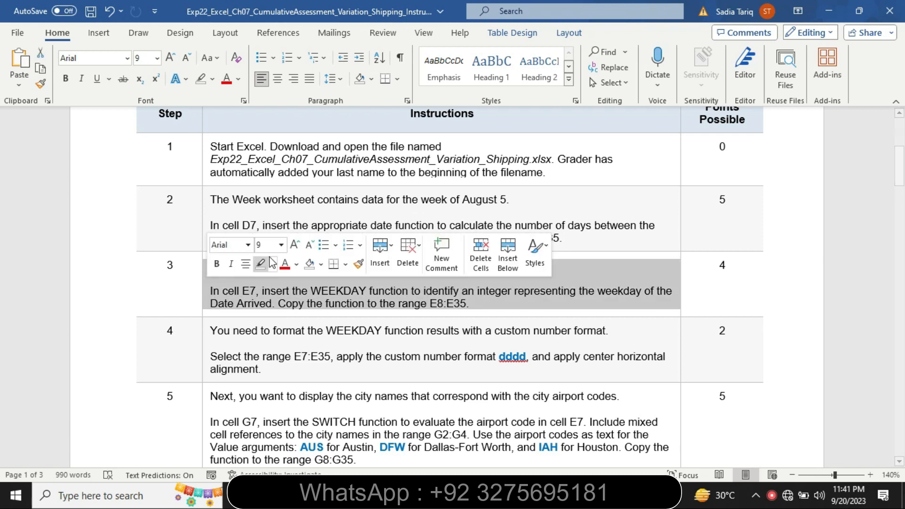
pyautogui.click(281, 245)
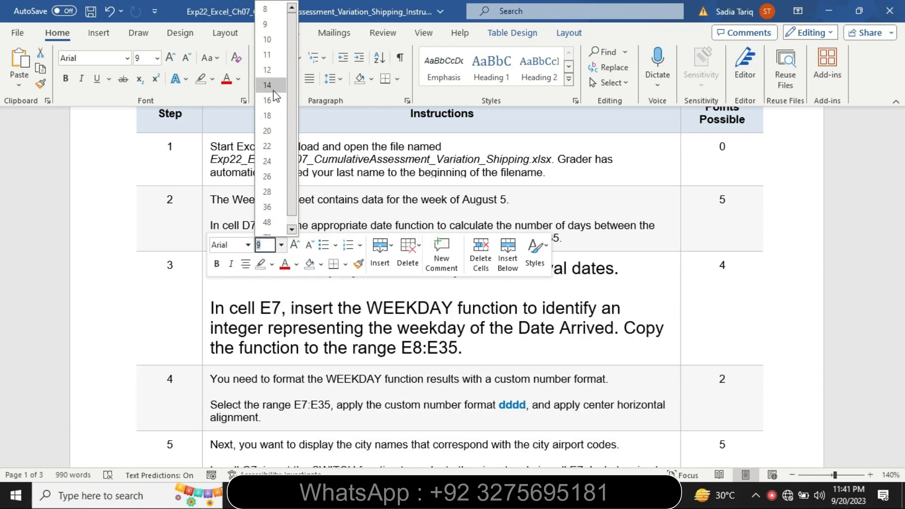
pyautogui.click(276, 87)
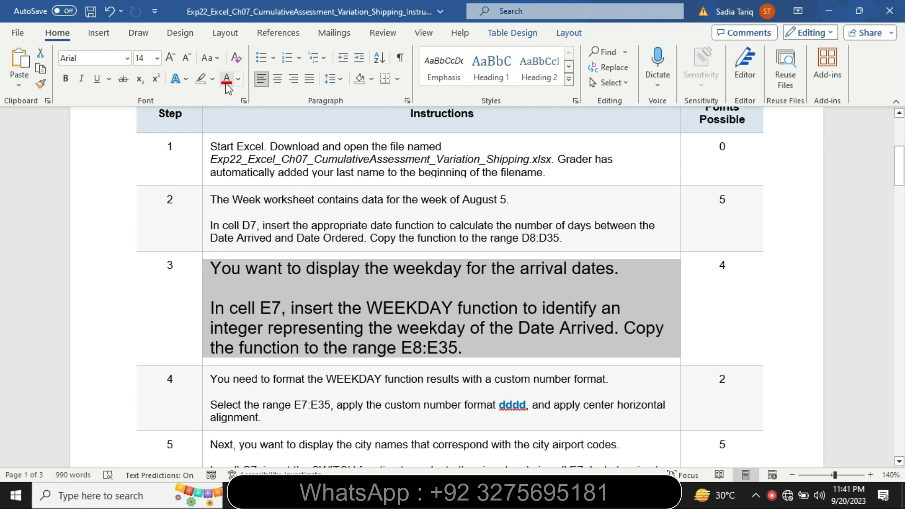
pyautogui.click(212, 78)
pyautogui.click(208, 96)
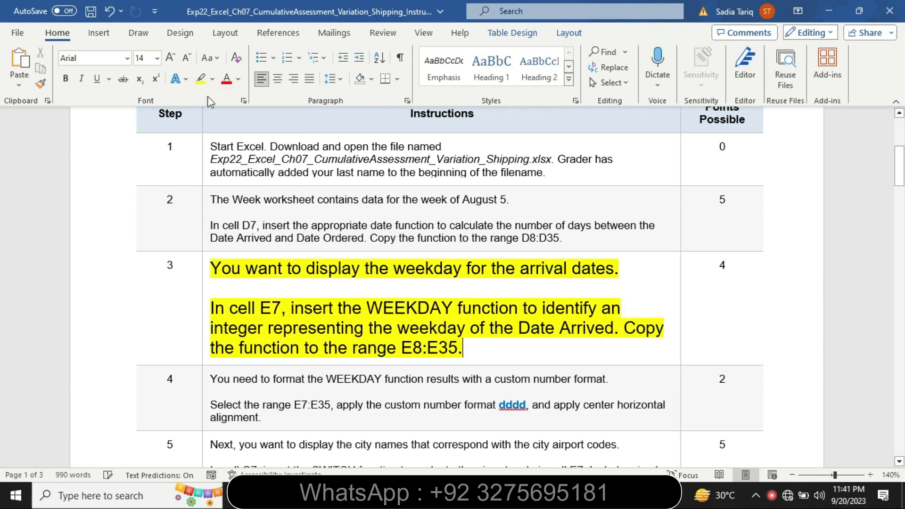
# Highlight the step 3 sentence about inserting the WEEKDAY function in cell E7 in turquoise and reread it.
pyautogui.moveTo(900, 166); pyautogui.dragTo(900, 171)
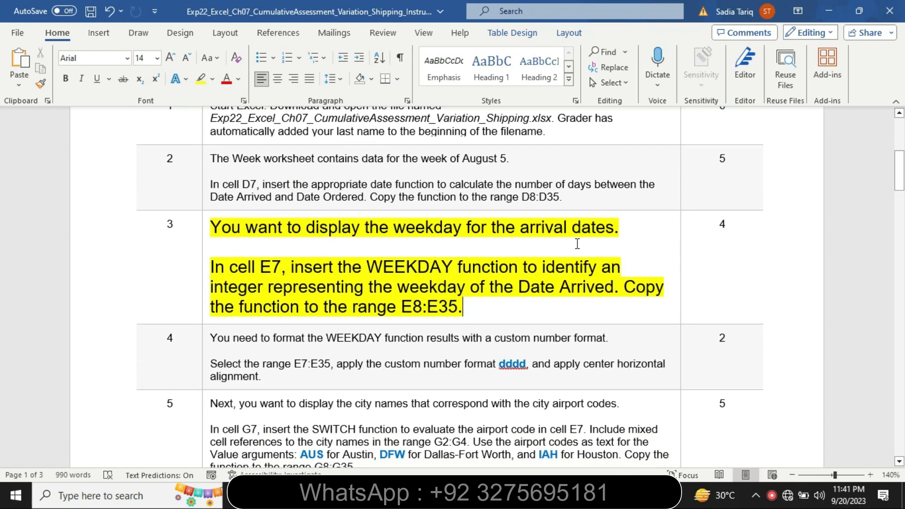
pyautogui.moveTo(212, 267); pyautogui.dragTo(614, 286)
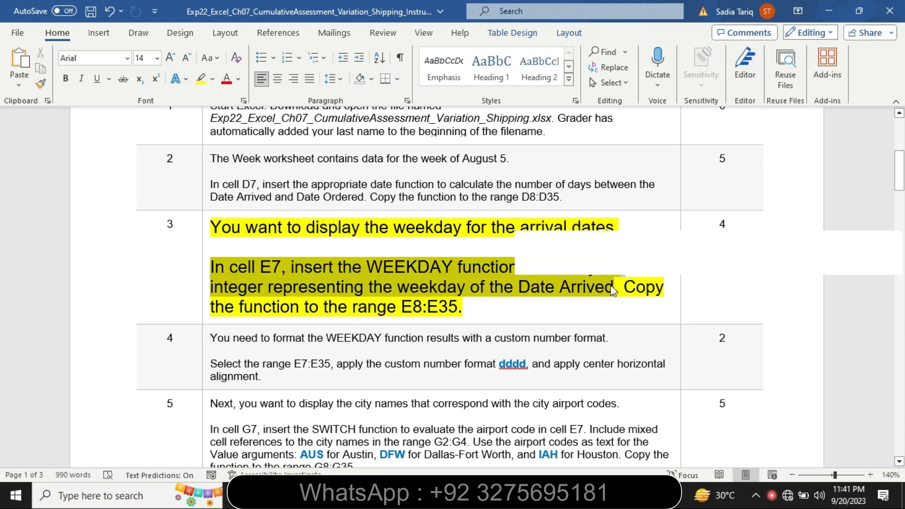
pyautogui.click(580, 262)
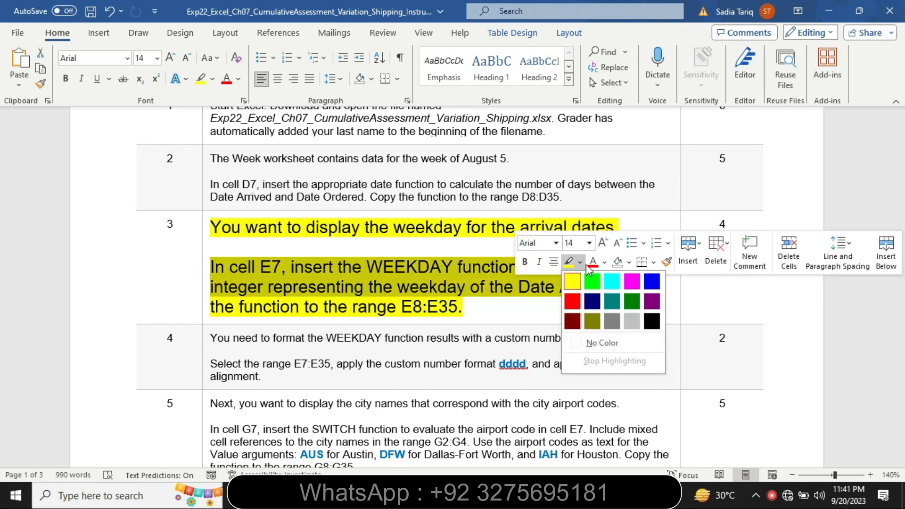
pyautogui.click(616, 283)
pyautogui.click(232, 265)
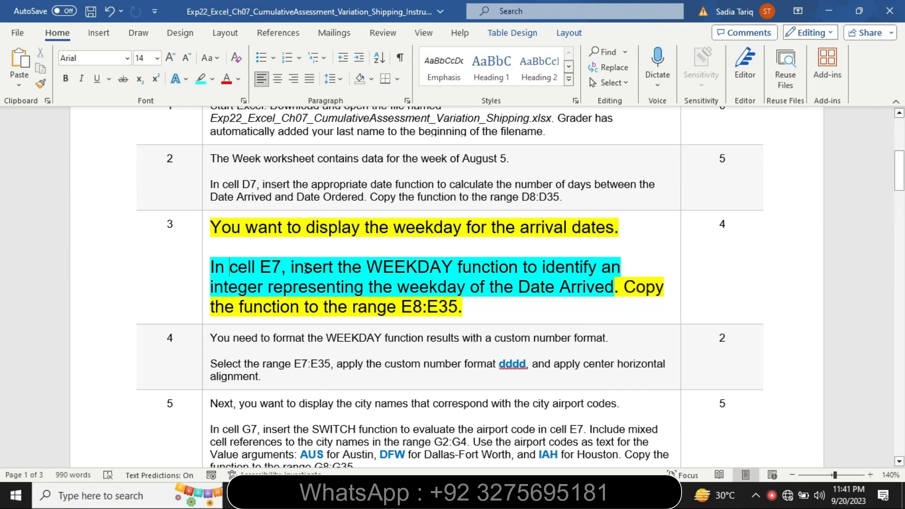
pyautogui.moveTo(295, 267); pyautogui.dragTo(573, 265)
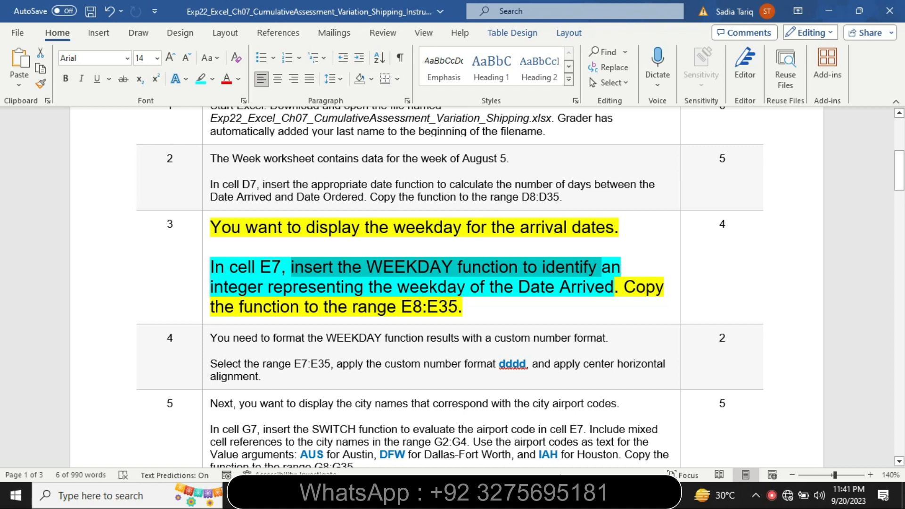
# Switch to the Excel workbook and enter =WEEKDAY(C7) in cell E7 under Arrival Weekday.
pyautogui.moveTo(566, 495)
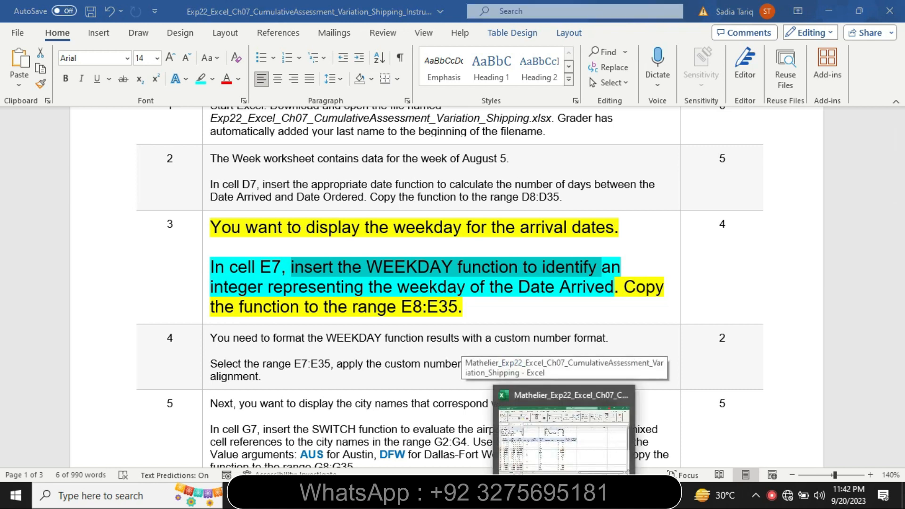
pyautogui.click(566, 429)
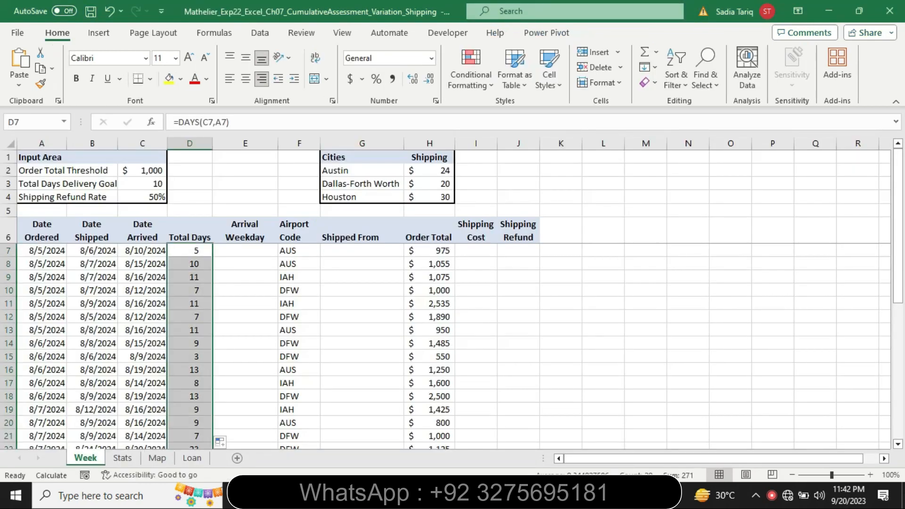
pyautogui.click(241, 250)
pyautogui.write('=')
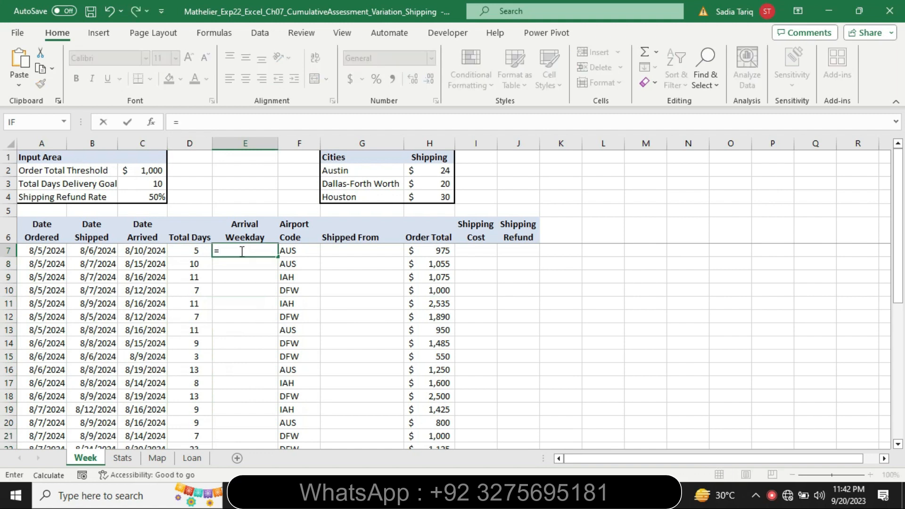
pyautogui.write('we')
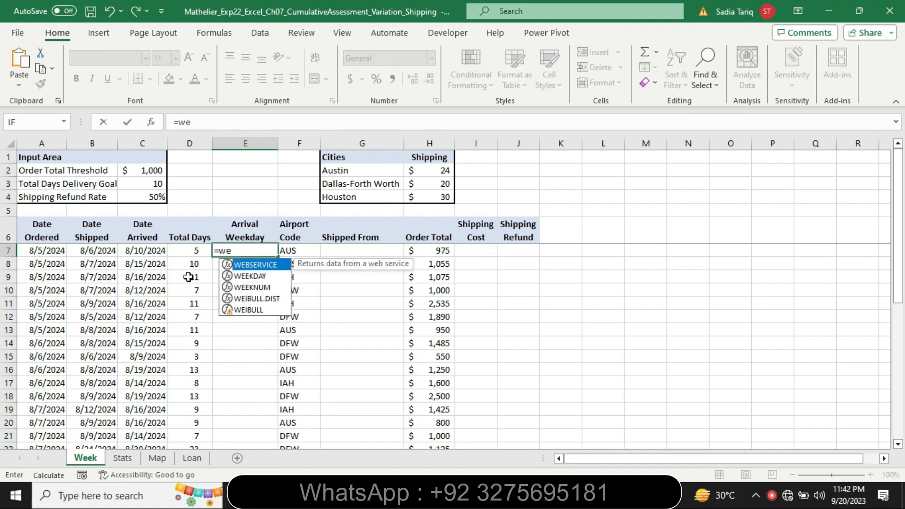
pyautogui.doubleClick(257, 278)
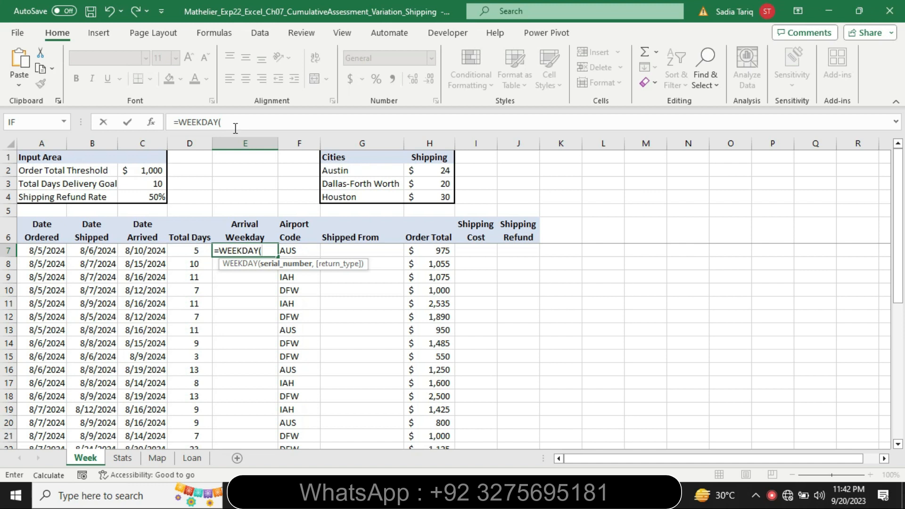
pyautogui.write('C')
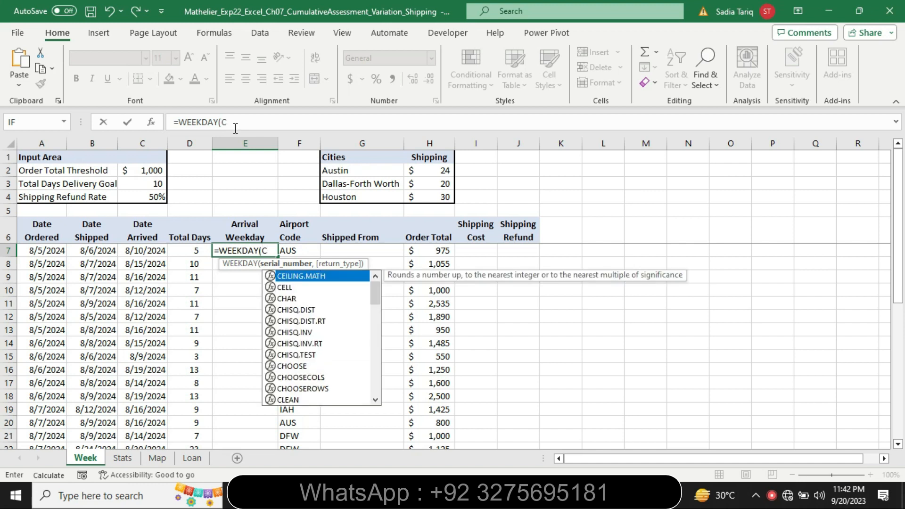
pyautogui.write('7)')
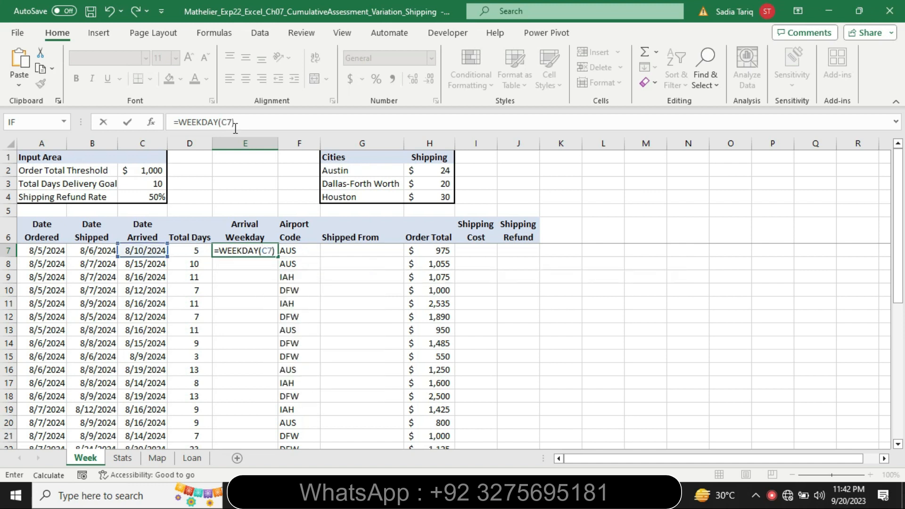
pyautogui.press('Return')
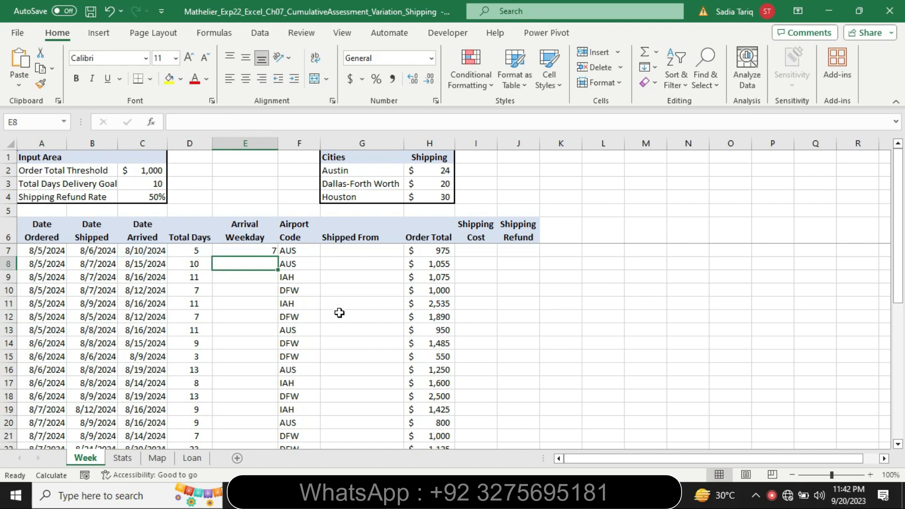
# Highlight the step 3 sentence about copying the function to E8:E35 in turquoise in Word, then return to the Excel workbook.
pyautogui.hotkey('alt', 'Tab')
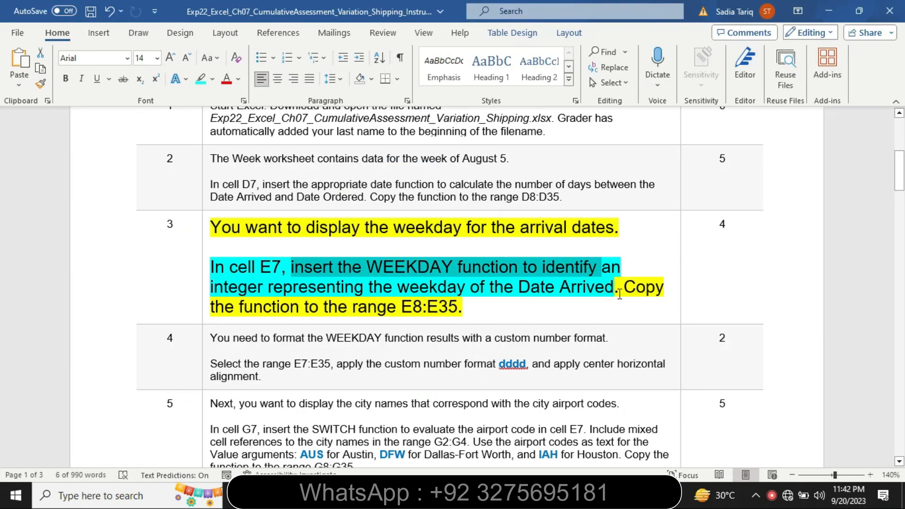
pyautogui.moveTo(617, 288); pyautogui.dragTo(629, 306)
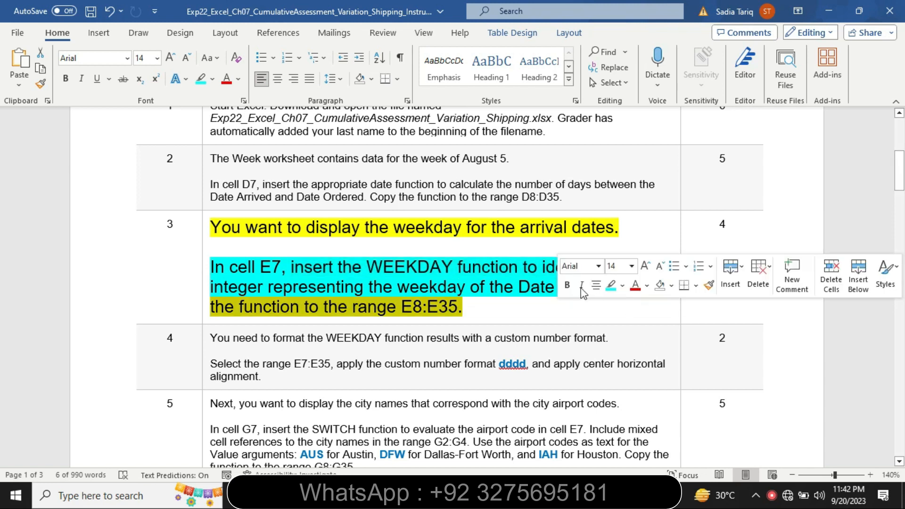
pyautogui.click(611, 286)
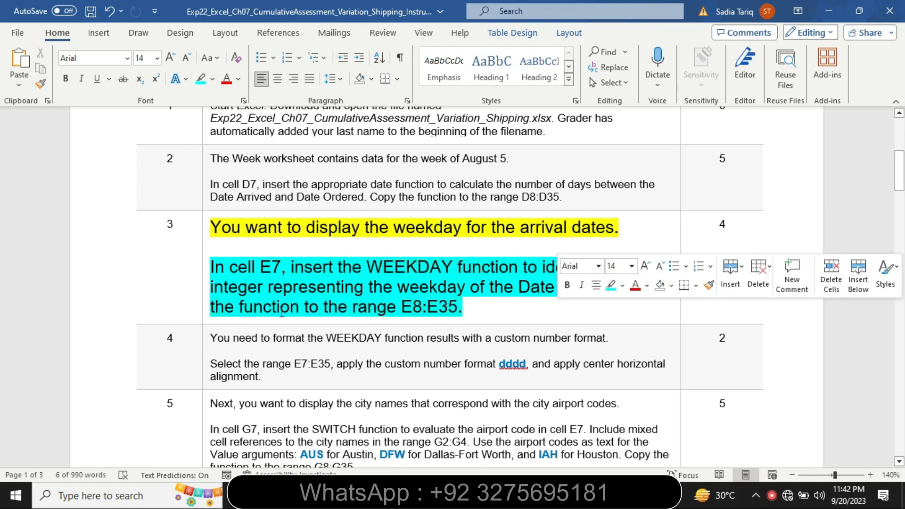
pyautogui.click(405, 312)
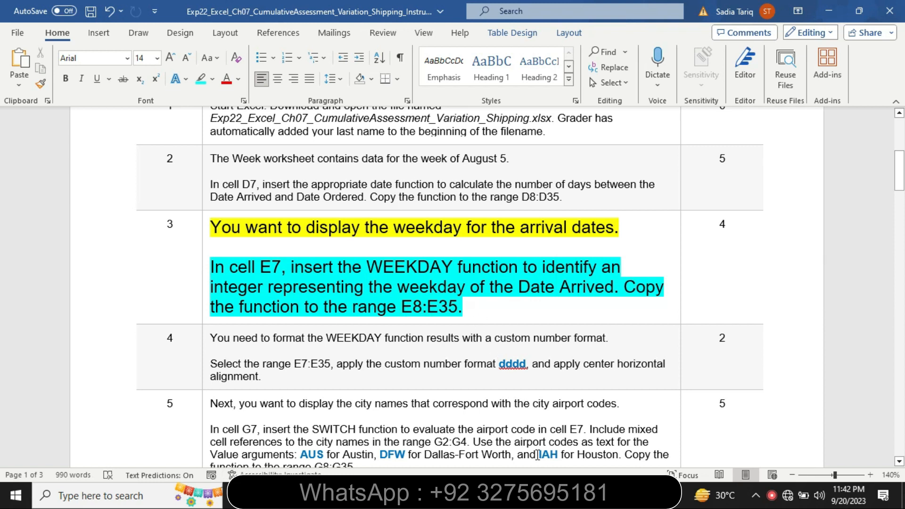
pyautogui.hotkey('alt', 'Tab')
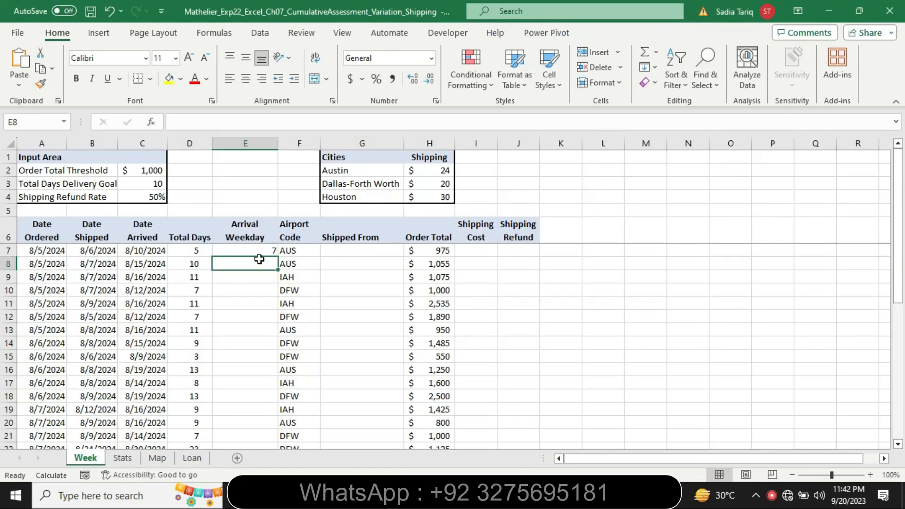
# Fill the WEEKDAY formula from cell E7 down through E35 in the Arrival Weekday column.
pyautogui.click(258, 250)
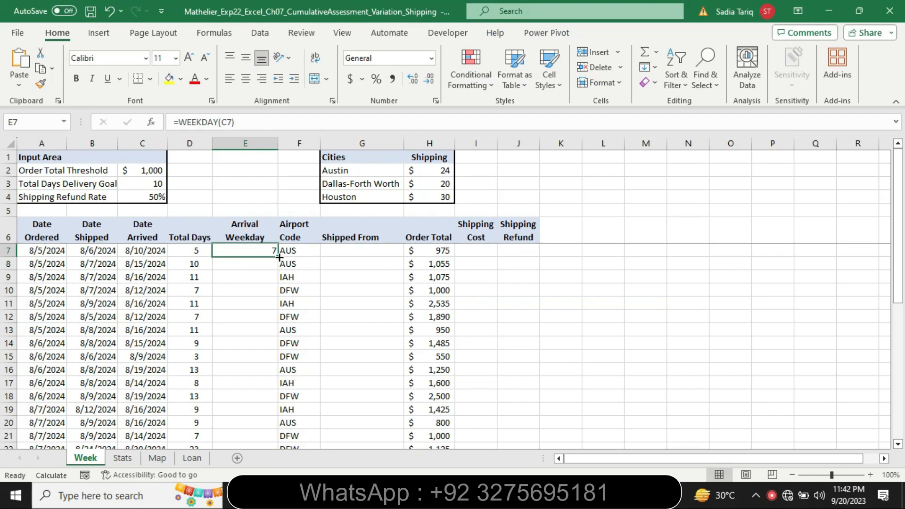
pyautogui.moveTo(279, 258)
pyautogui.mouseDown()
pyautogui.moveTo(282, 459)
pyautogui.moveTo(270, 413)
pyautogui.mouseUp()
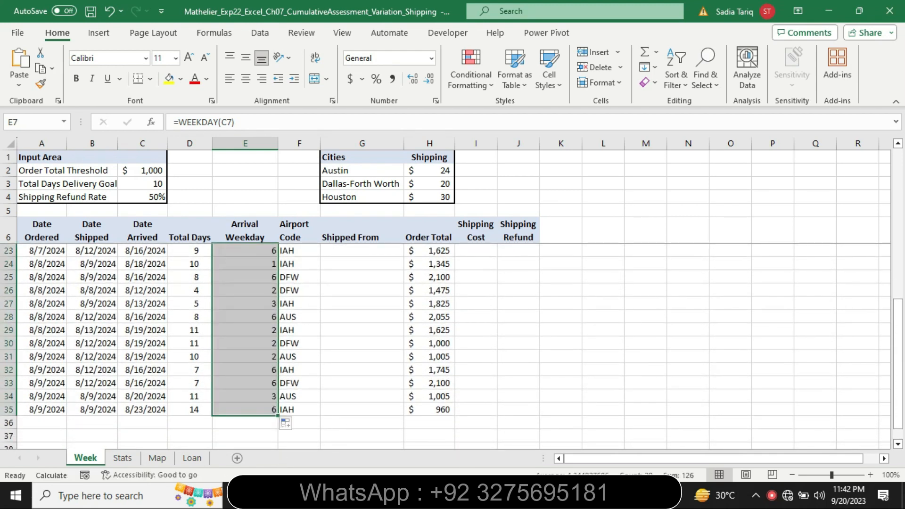
# Switch to the Word instructions, reset the step 3 text to 9 pt and remove its highlighting.
pyautogui.click(533, 495)
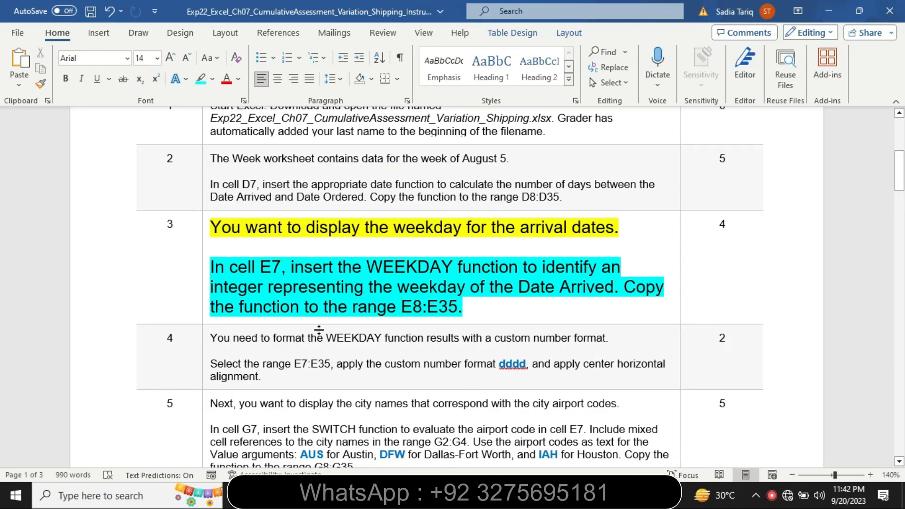
pyautogui.click(207, 316)
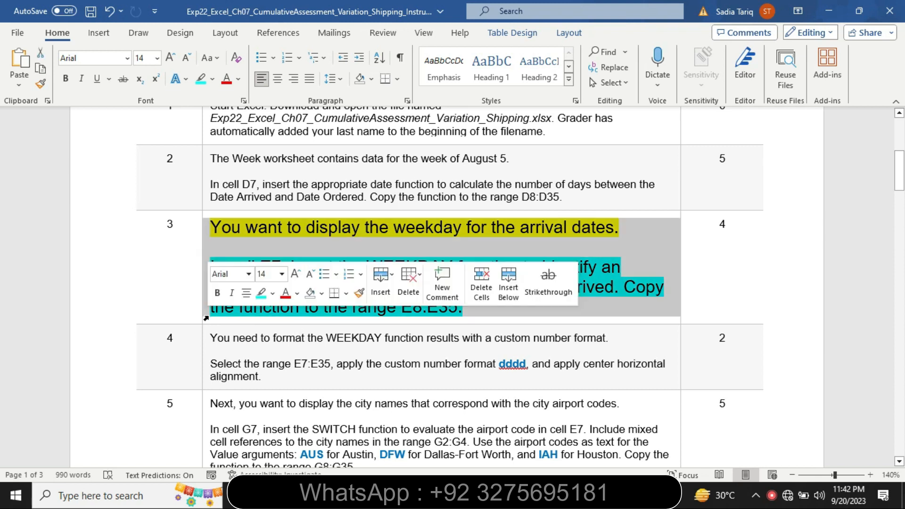
pyautogui.click(282, 274)
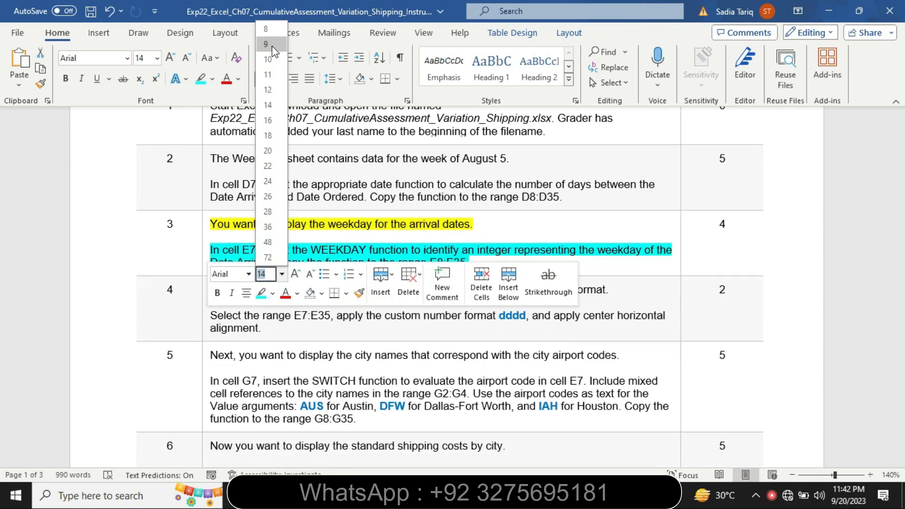
pyautogui.click(267, 44)
pyautogui.click(212, 81)
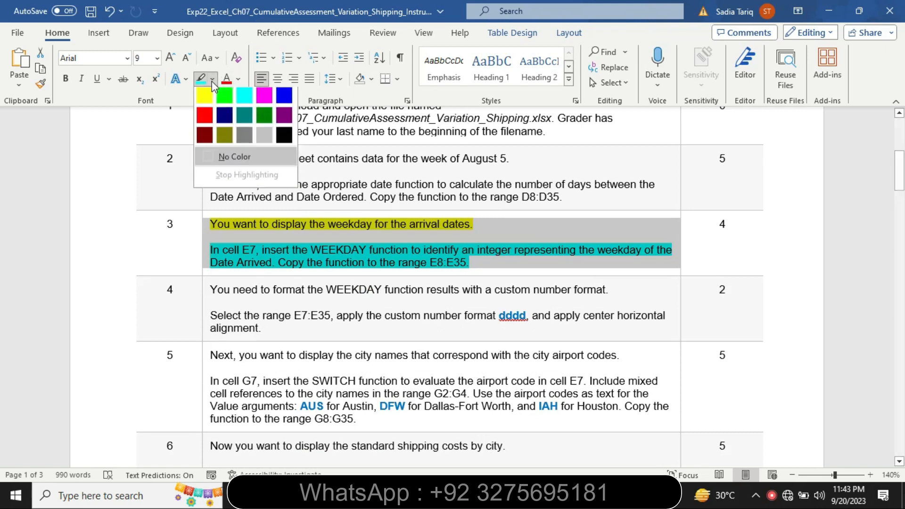
pyautogui.click(228, 159)
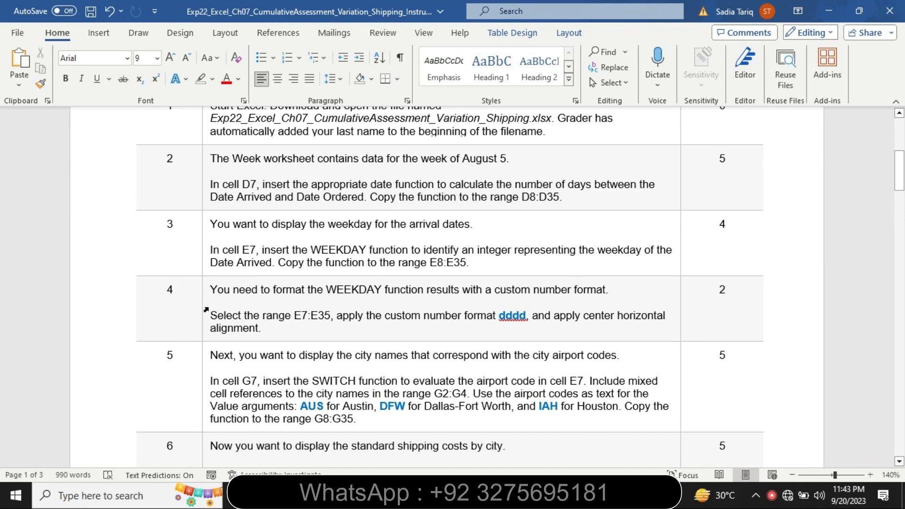
# Enlarge the step 4 instruction text to 16 pt and highlight it in yellow.
pyautogui.click(206, 309)
pyautogui.click(283, 265)
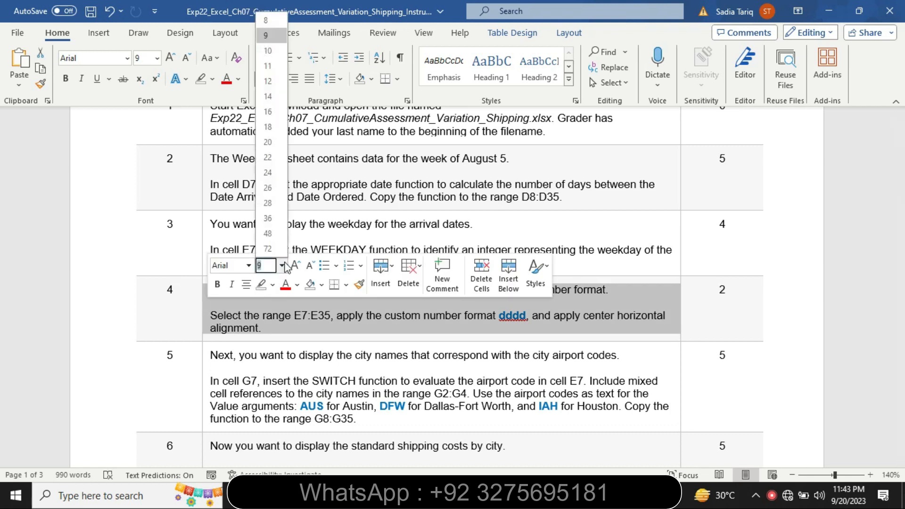
pyautogui.click(270, 113)
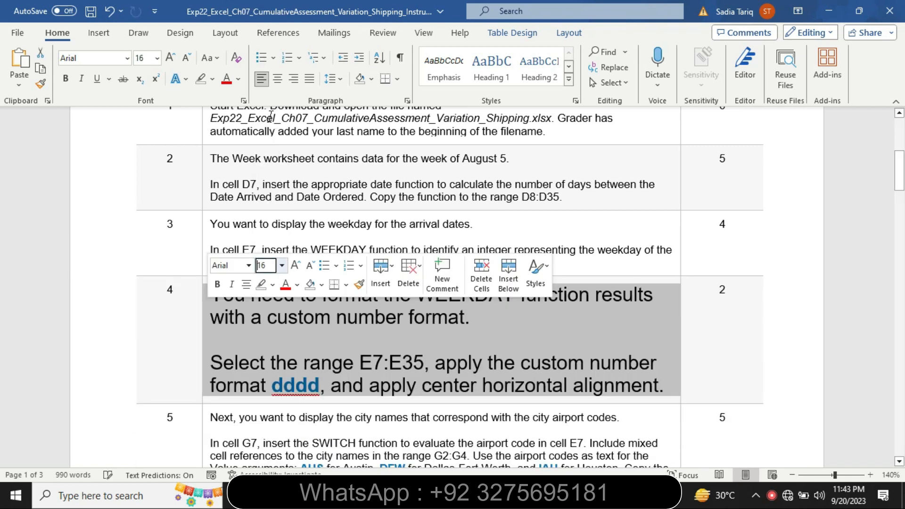
pyautogui.click(213, 78)
pyautogui.click(208, 97)
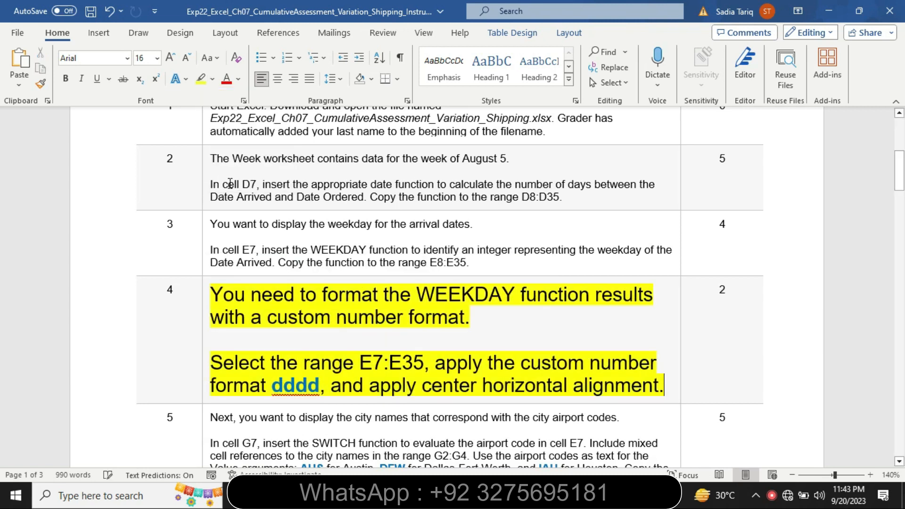
# Highlight the step 4 wording from "Select the range E7:E35" through the dddd number format in turquoise.
pyautogui.moveTo(211, 359); pyautogui.dragTo(308, 384)
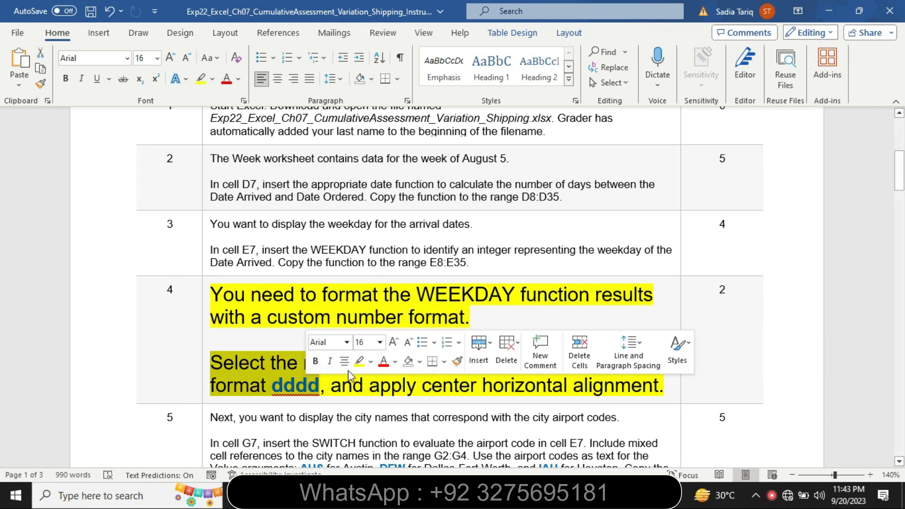
pyautogui.click(372, 363)
pyautogui.click(402, 381)
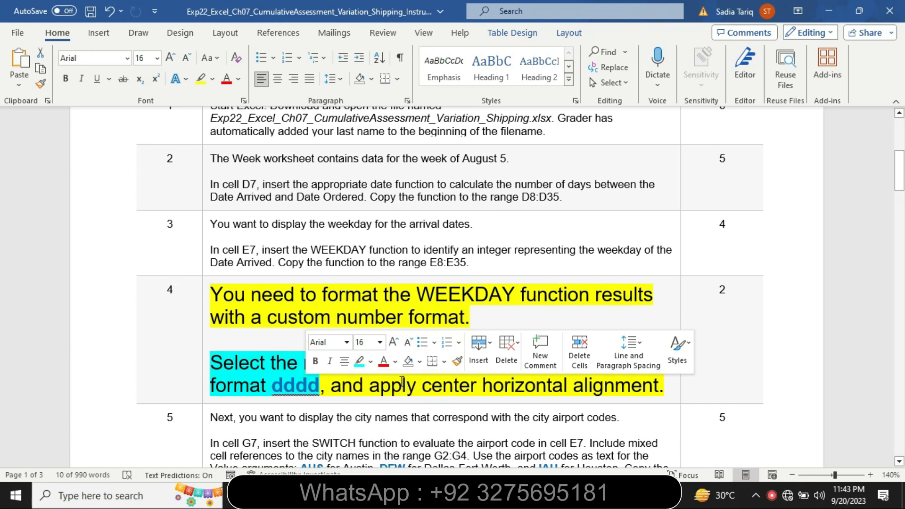
pyautogui.click(242, 357)
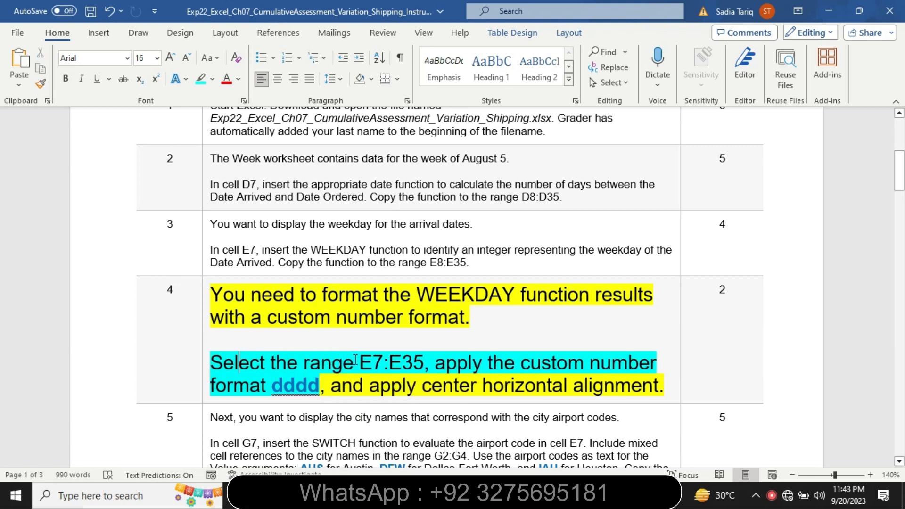
# Copy the range reference E7:E35 from step 4 and select that range on the Week sheet in Excel.
pyautogui.moveTo(360, 362); pyautogui.dragTo(423, 363)
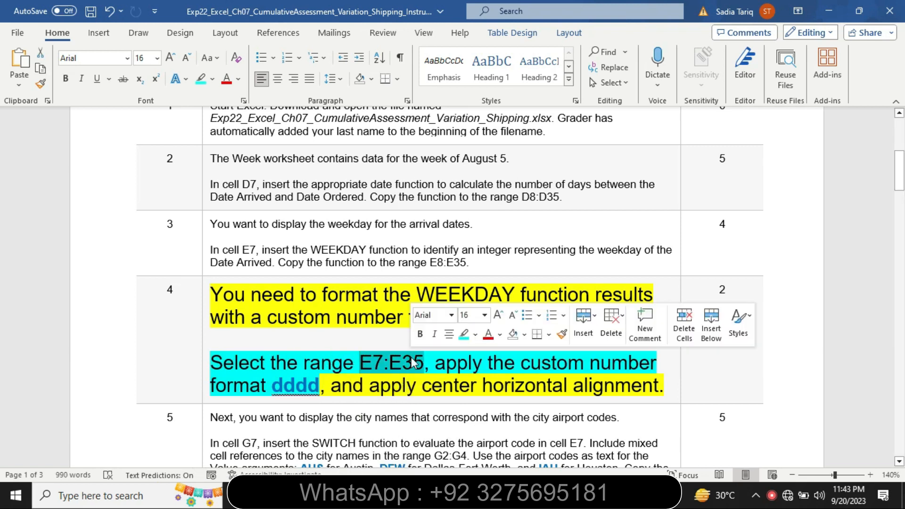
pyautogui.hotkey('ctrl', 'c')
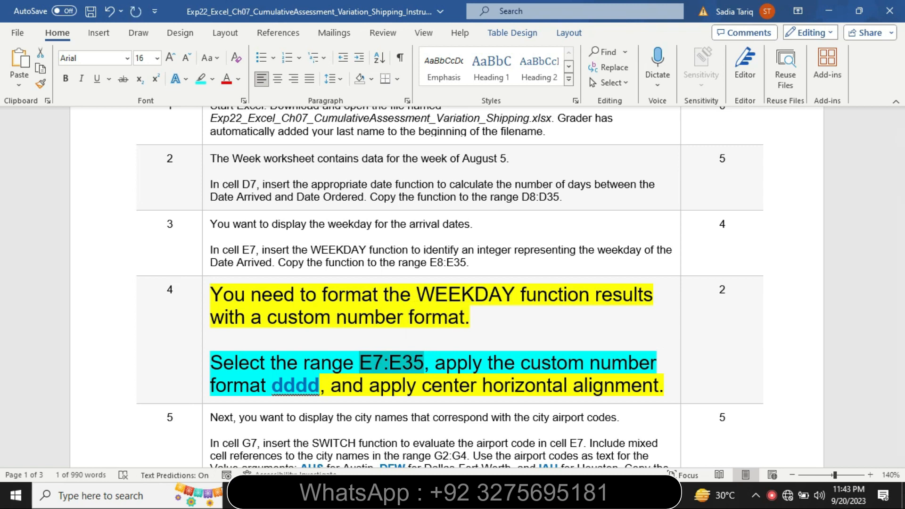
pyautogui.hotkey('alt', 'Tab')
pyautogui.click(27, 122)
pyautogui.press('BackSpace')
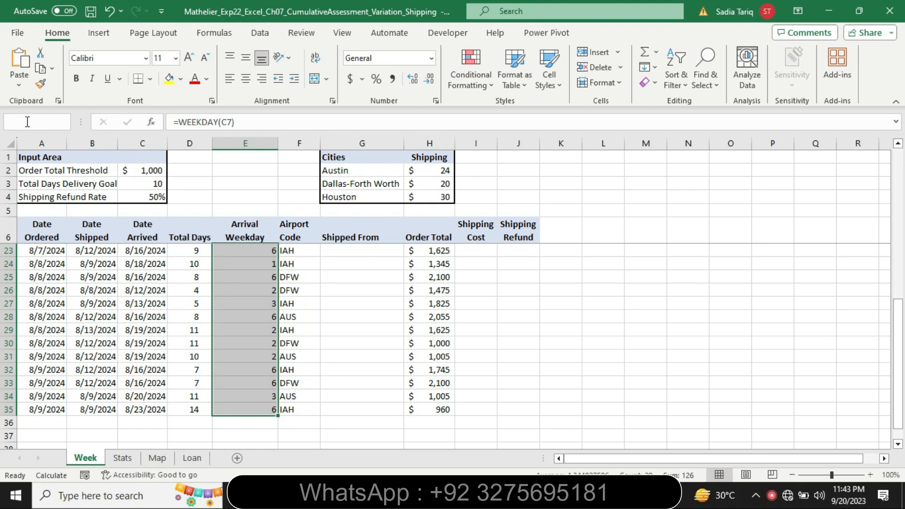
pyautogui.write('E7:E35')
pyautogui.press('Return')
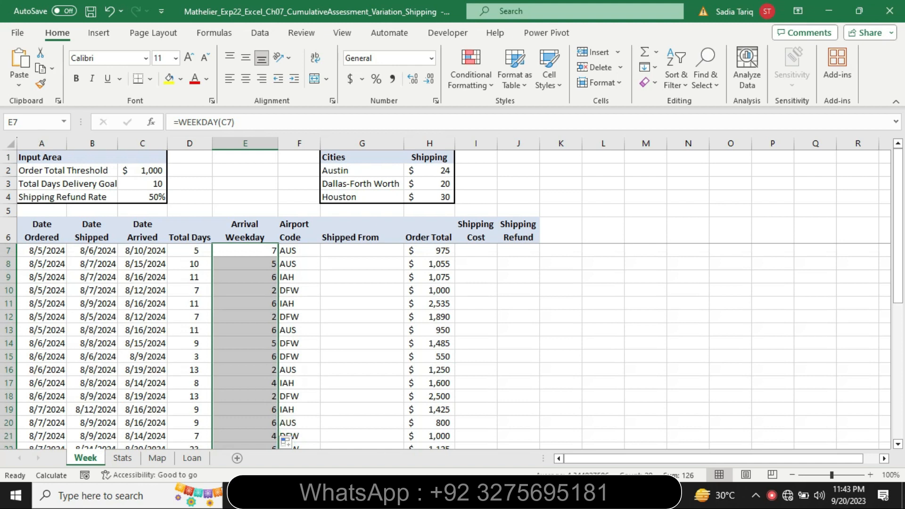
# Recheck step 4 in Word and apply the custom number format dddd to E7:E35 in Excel.
pyautogui.hotkey('alt', 'Tab')
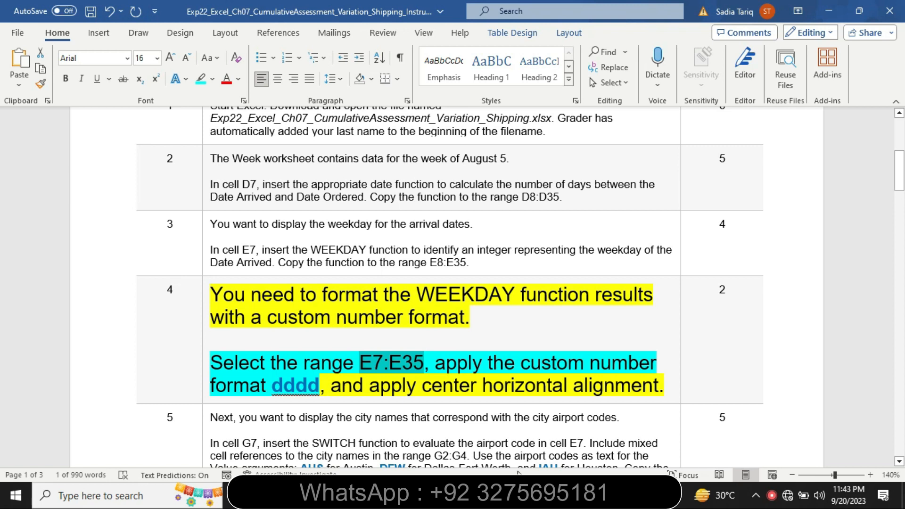
pyautogui.hotkey('alt', 'Tab')
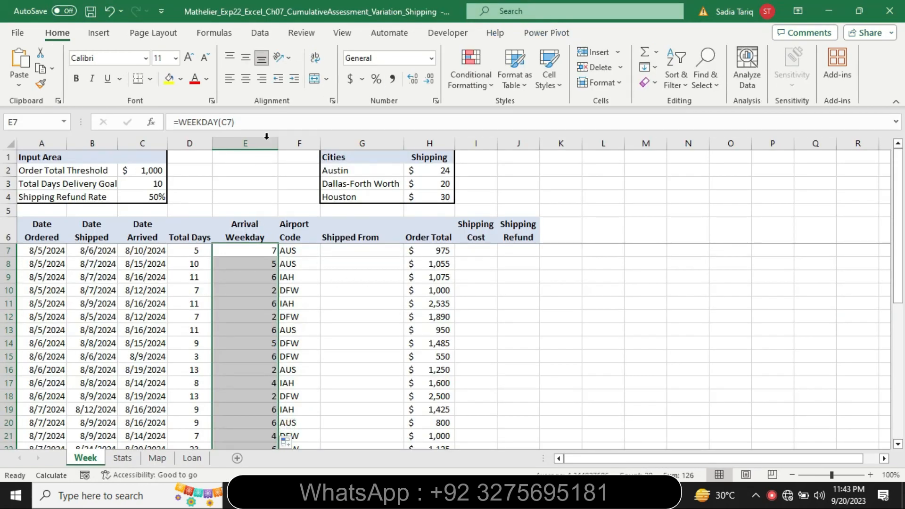
pyautogui.click(436, 101)
pyautogui.click(537, 269)
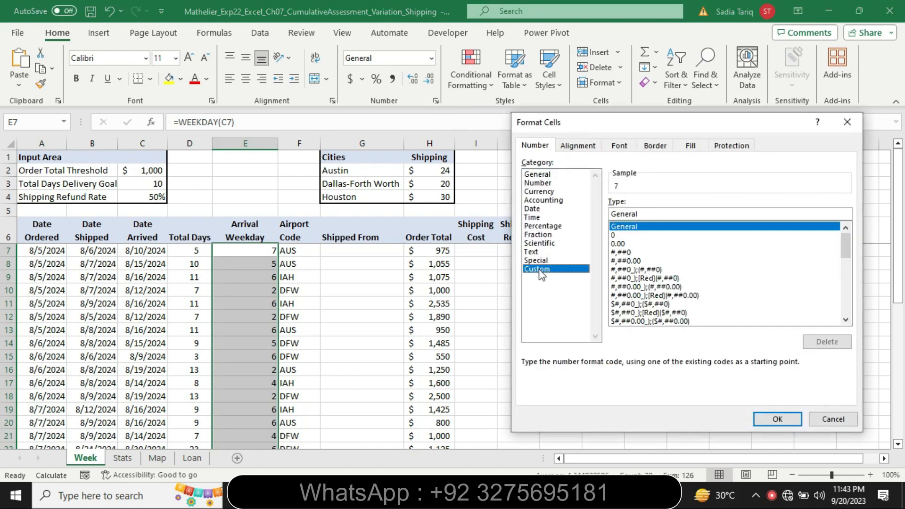
pyautogui.click(642, 215)
pyautogui.press('BackSpace')
pyautogui.press('BackSpace')
pyautogui.press('BackSpace')
pyautogui.press('BackSpace')
pyautogui.press('BackSpace')
pyautogui.press('BackSpace')
pyautogui.press('BackSpace')
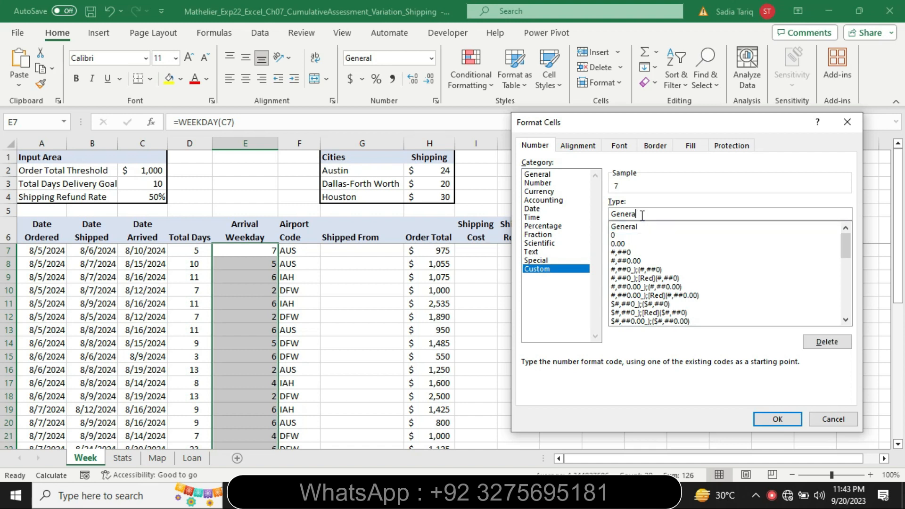
pyautogui.write('dddd')
pyautogui.click(778, 419)
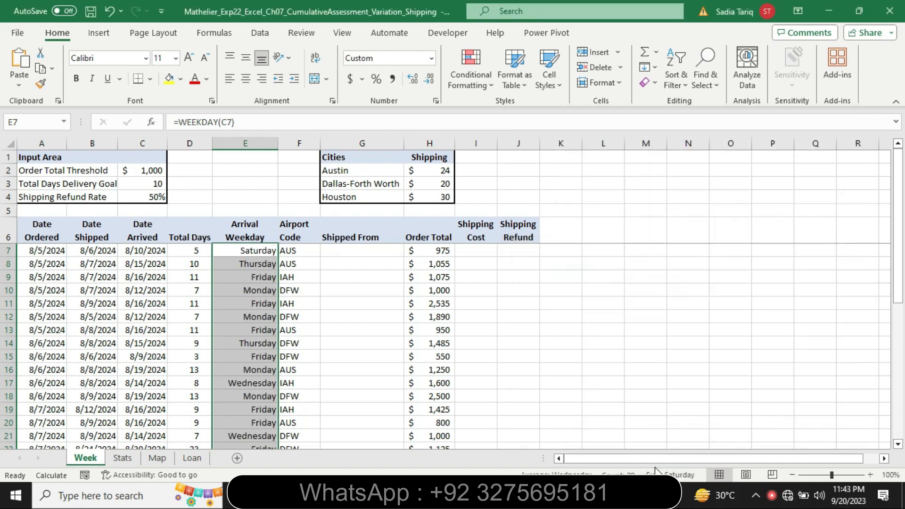
# Switch to Word and highlight the step 4 phrase "and apply center horizontal alignment." in turquoise.
pyautogui.hotkey('alt', 'Tab')
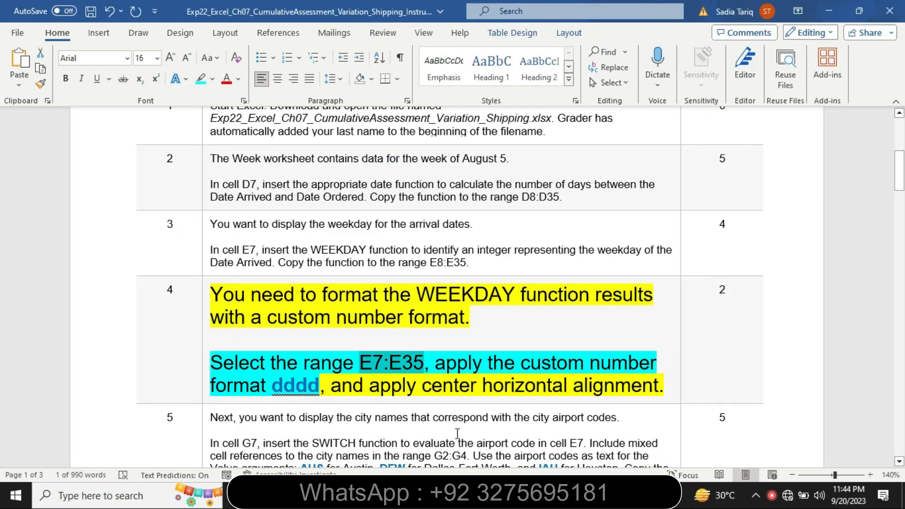
pyautogui.moveTo(333, 386); pyautogui.dragTo(666, 390)
pyautogui.click(572, 366)
pyautogui.click(470, 387)
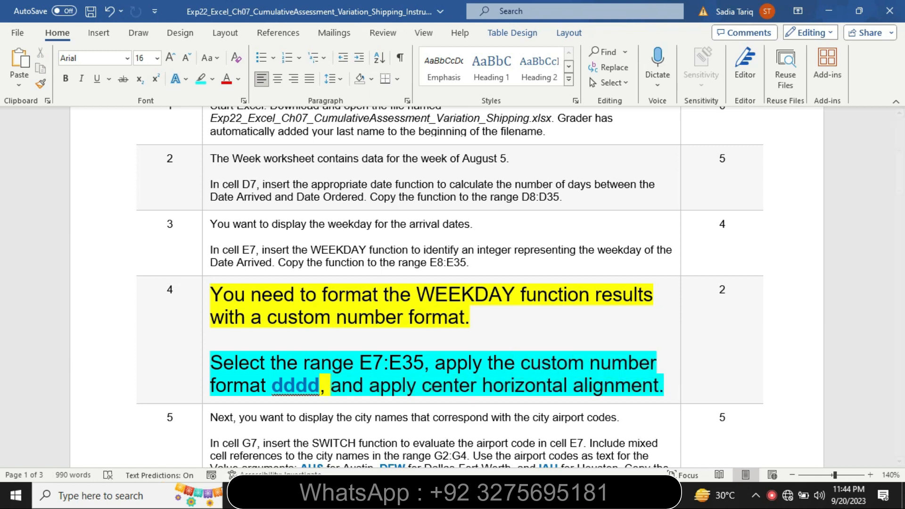
# Switch to the Excel workbook and center the Arrival Weekday values in E7:E35 horizontally.
pyautogui.hotkey('alt', 'Tab')
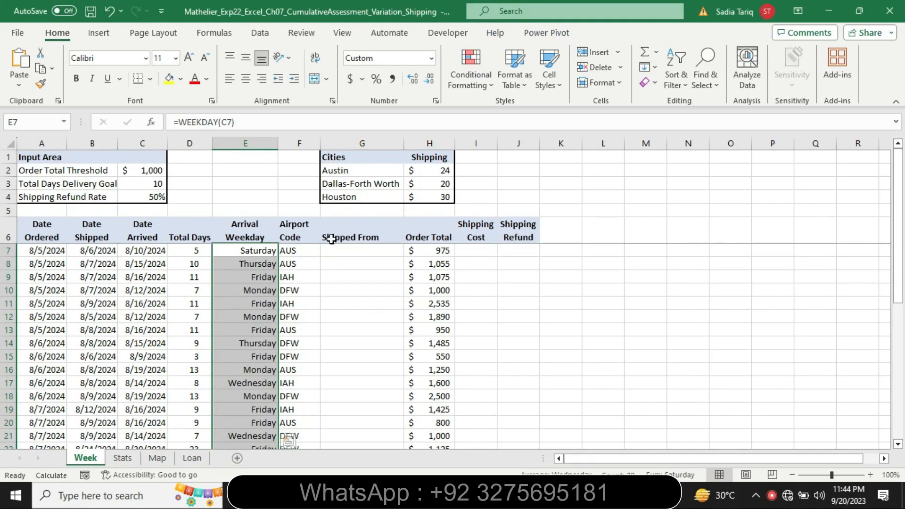
pyautogui.click(246, 78)
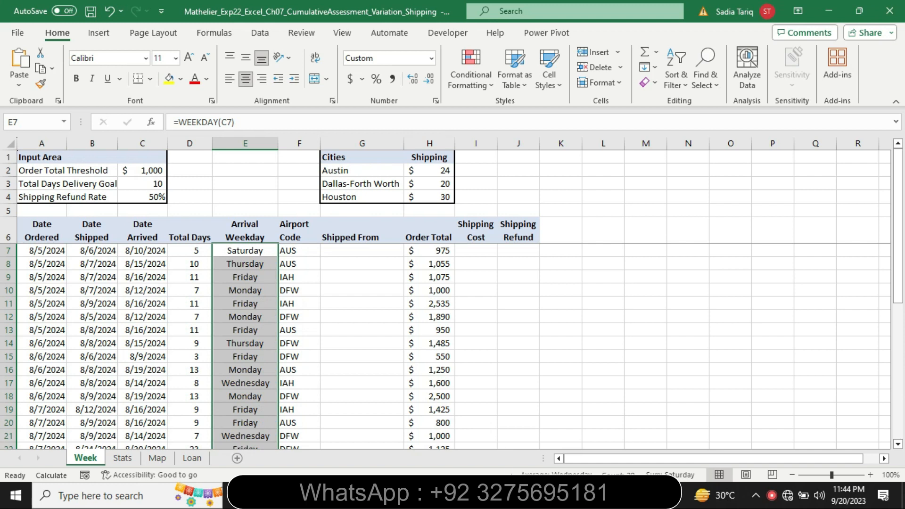
# Return to the Word instructions, reset the step 4 text to 9 pt and remove its highlighting.
pyautogui.hotkey('alt', 'Tab')
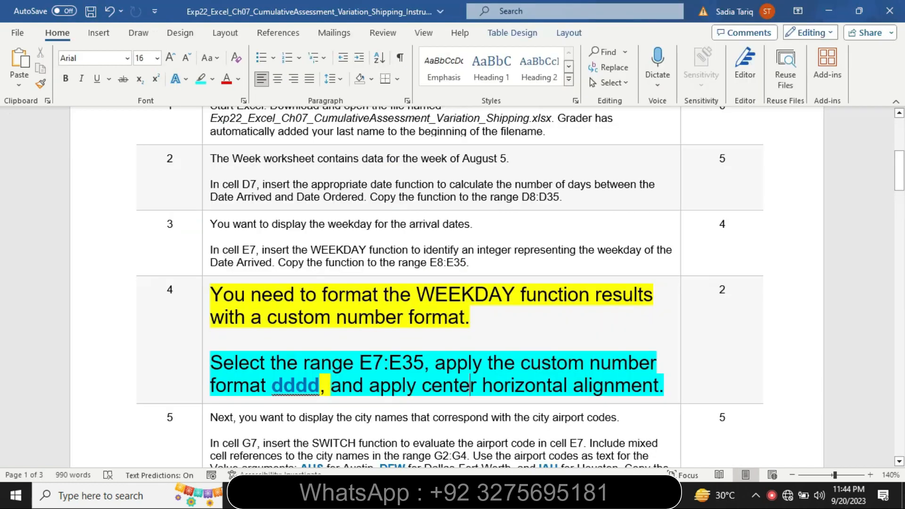
pyautogui.click(204, 390)
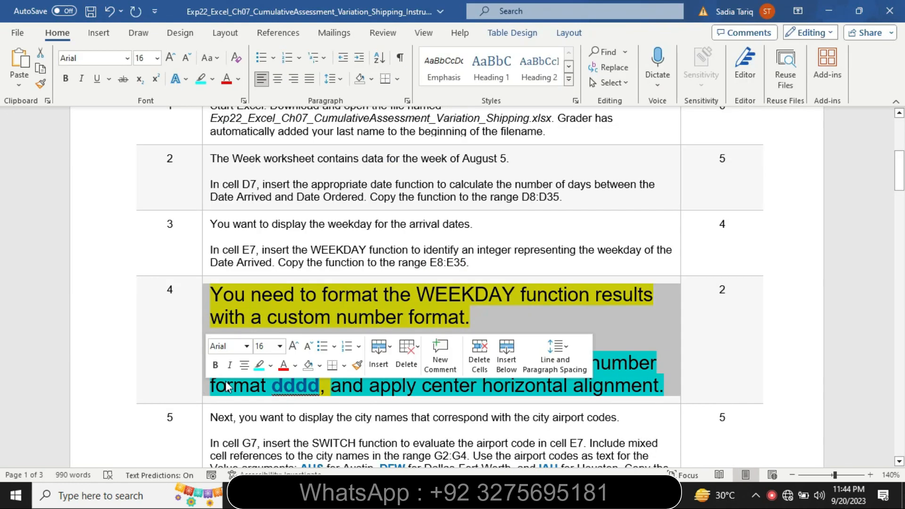
pyautogui.click(280, 347)
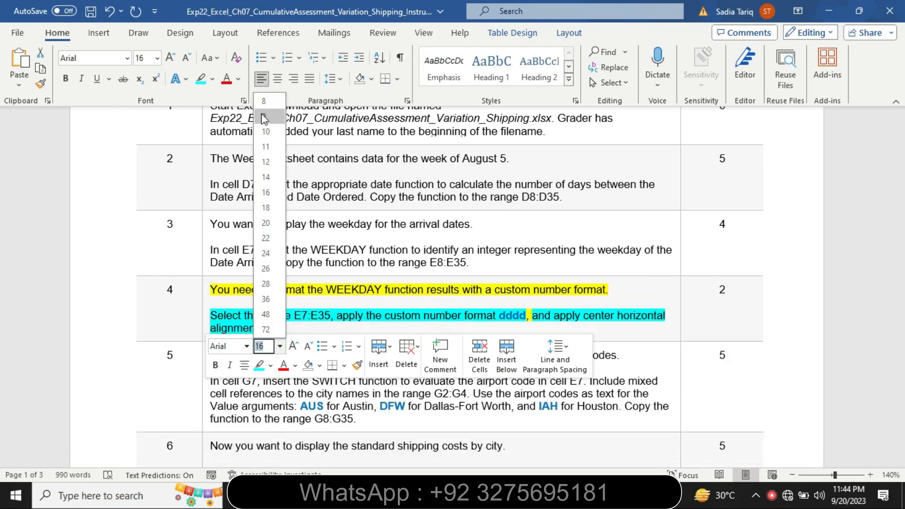
pyautogui.click(264, 118)
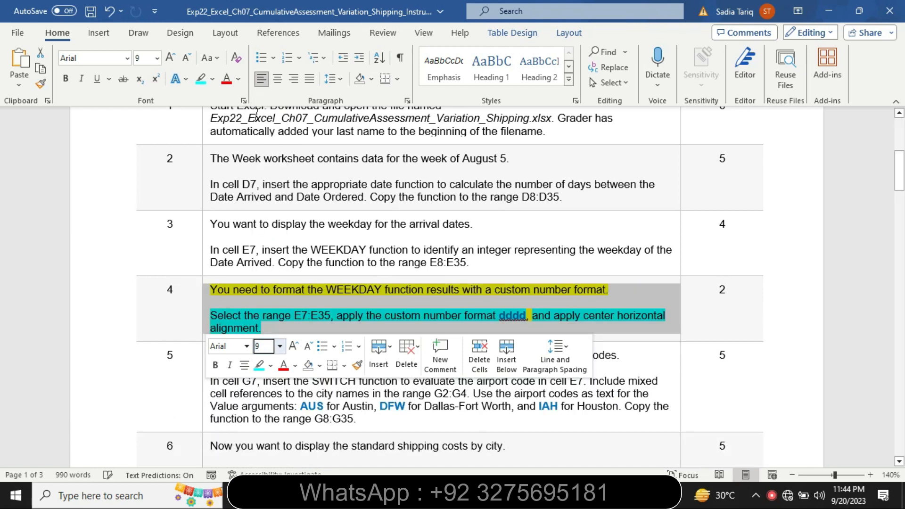
pyautogui.click(210, 81)
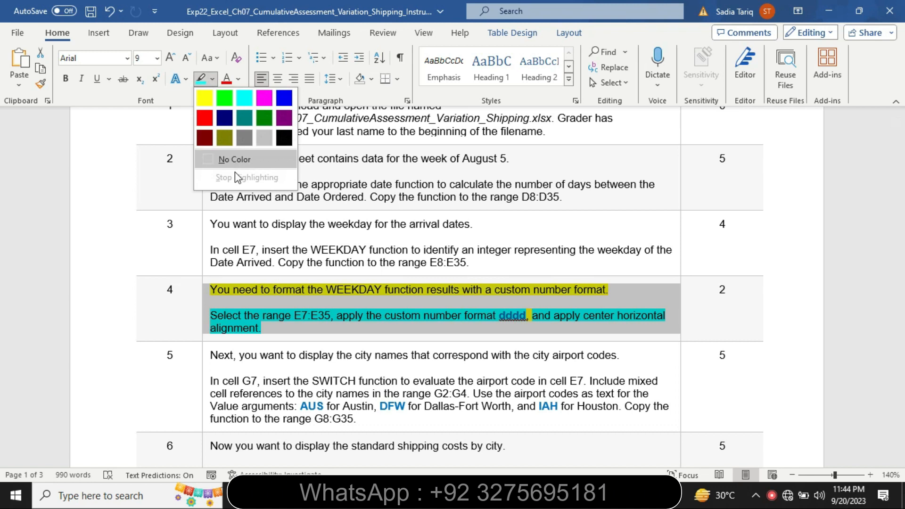
pyautogui.click(231, 160)
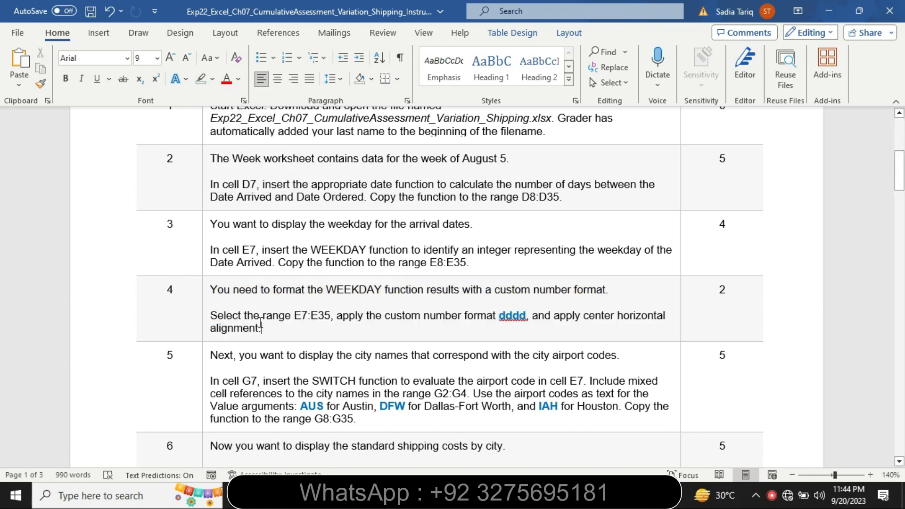
# Enlarge the step 5 instruction text to 14 pt and highlight it in yellow.
pyautogui.click(206, 390)
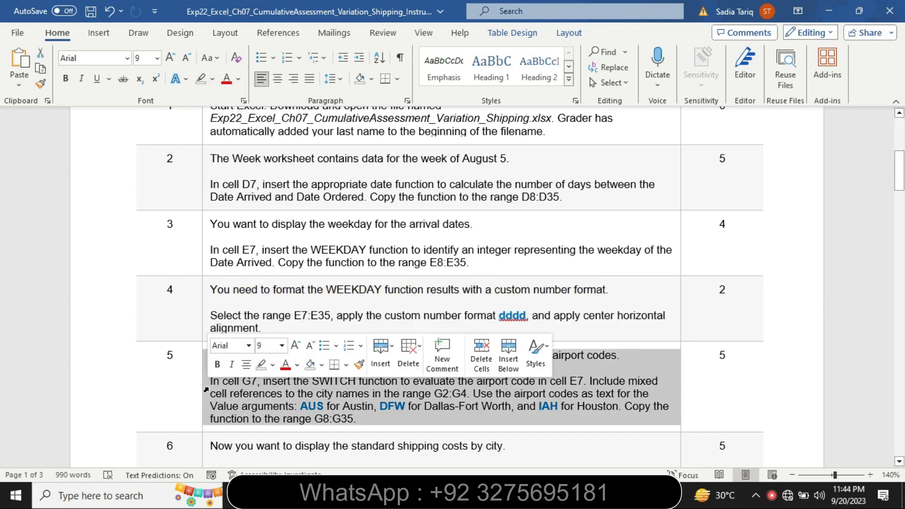
pyautogui.click(282, 346)
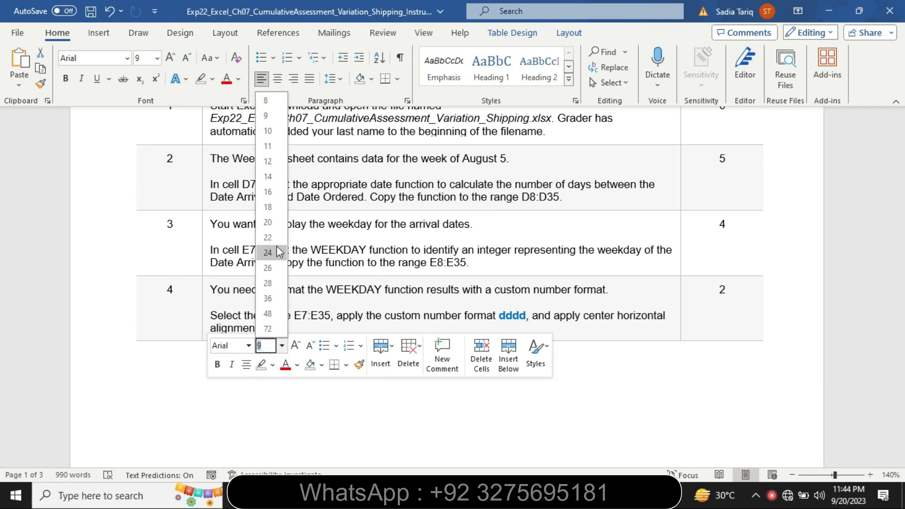
pyautogui.click(268, 177)
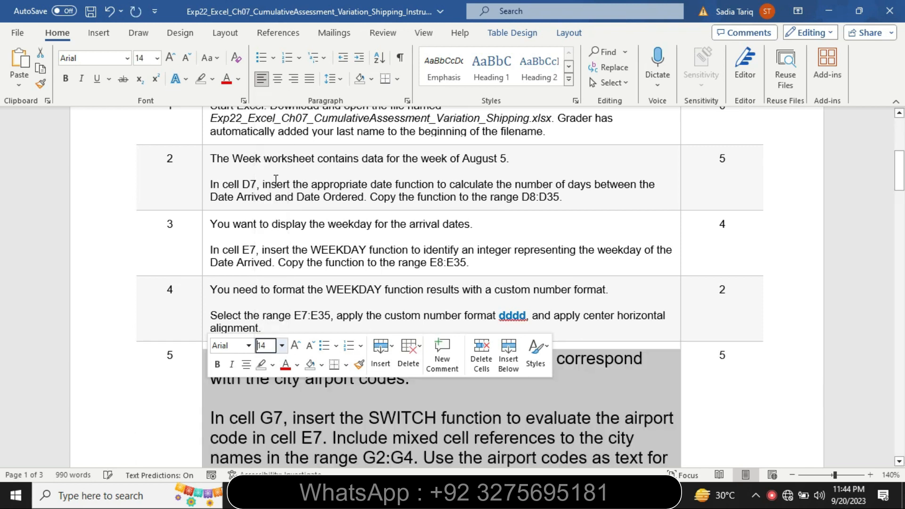
pyautogui.moveTo(900, 166); pyautogui.dragTo(904, 194)
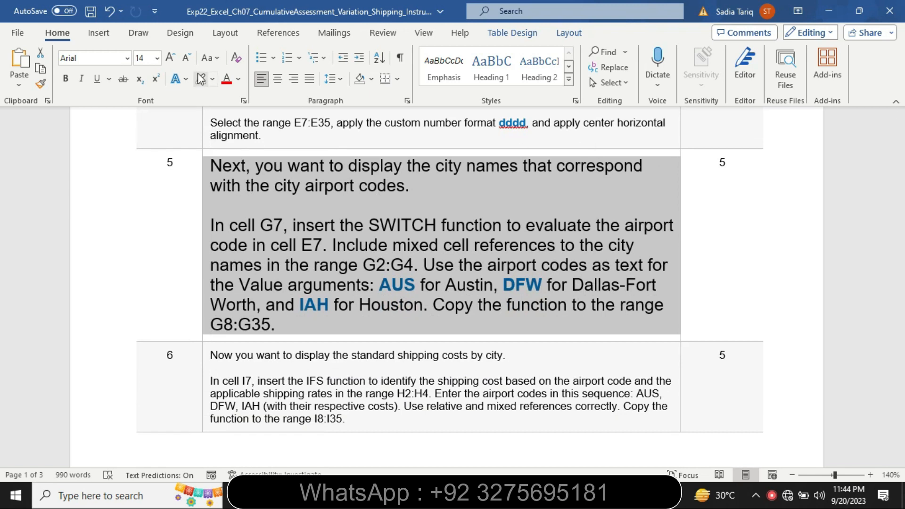
pyautogui.click(213, 79)
pyautogui.click(206, 98)
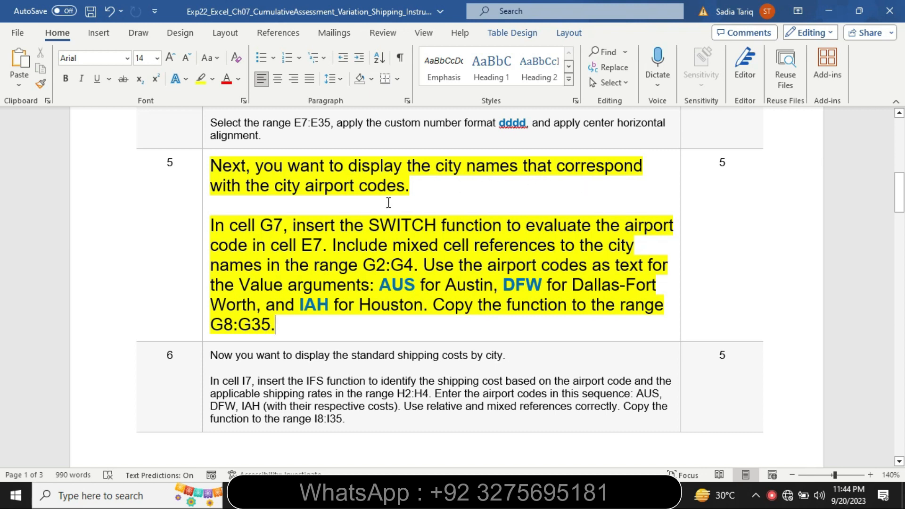
# Highlight the step 5 text from "In cell G7" through "IAH for Houston" in turquoise.
pyautogui.moveTo(212, 225); pyautogui.dragTo(410, 298)
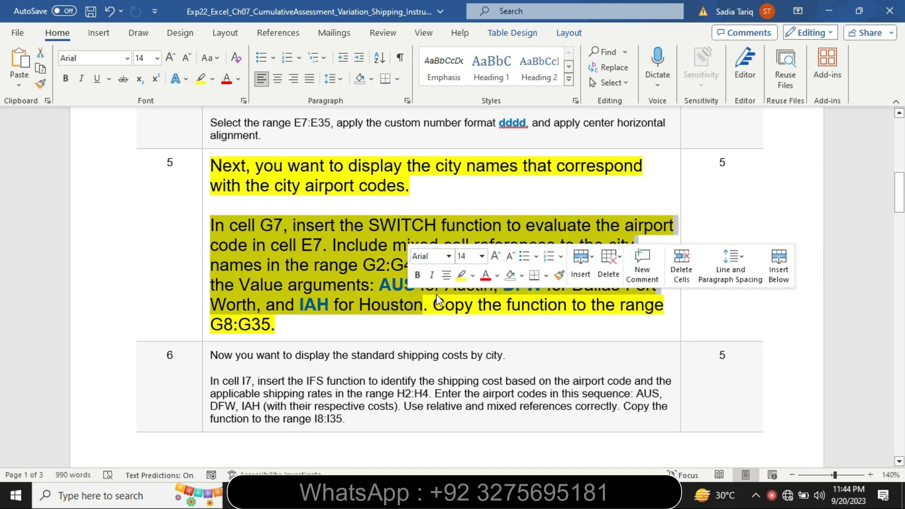
pyautogui.click(472, 275)
pyautogui.click(505, 295)
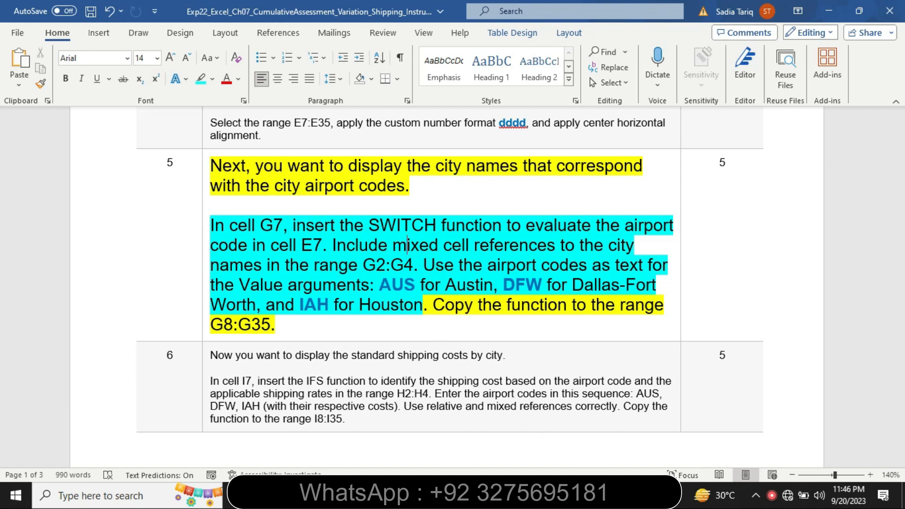
# Switch to the Excel workbook and begin a SWITCH formula in G7 under Shipped From.
pyautogui.click(564, 495)
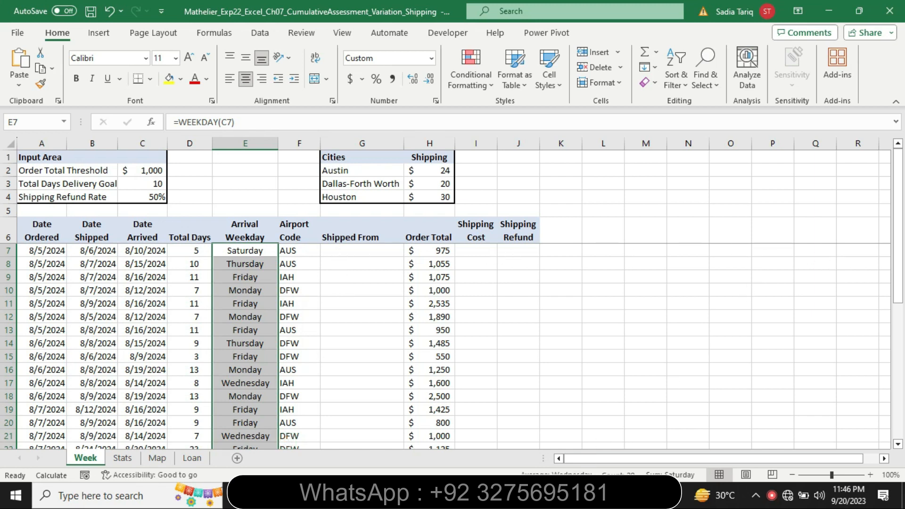
pyautogui.click(646, 496)
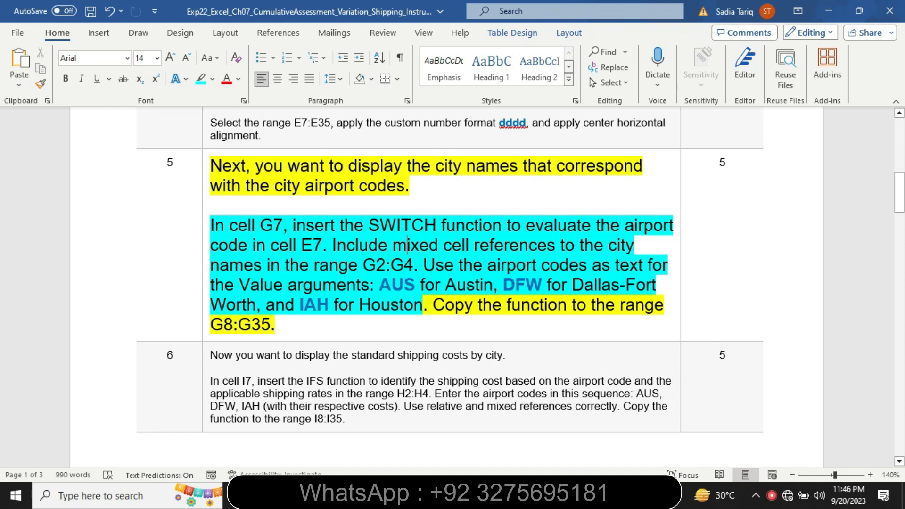
pyautogui.click(645, 495)
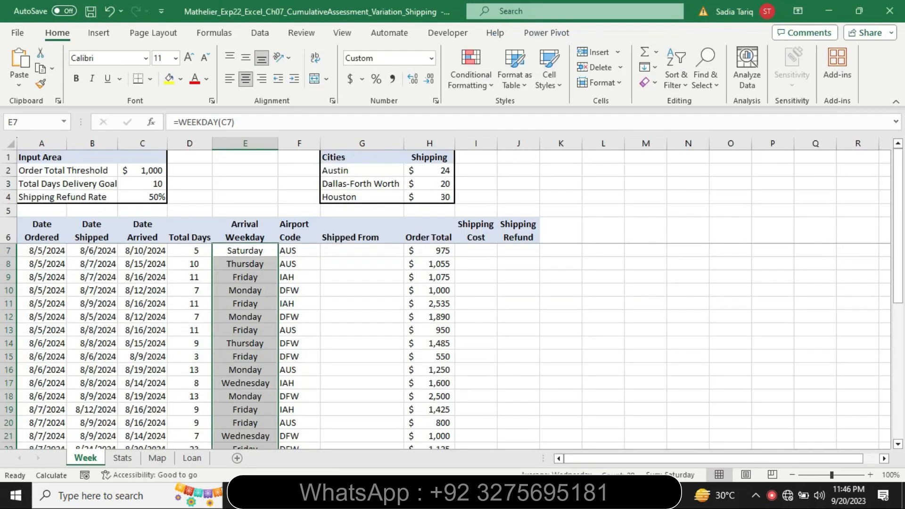
pyautogui.click(345, 250)
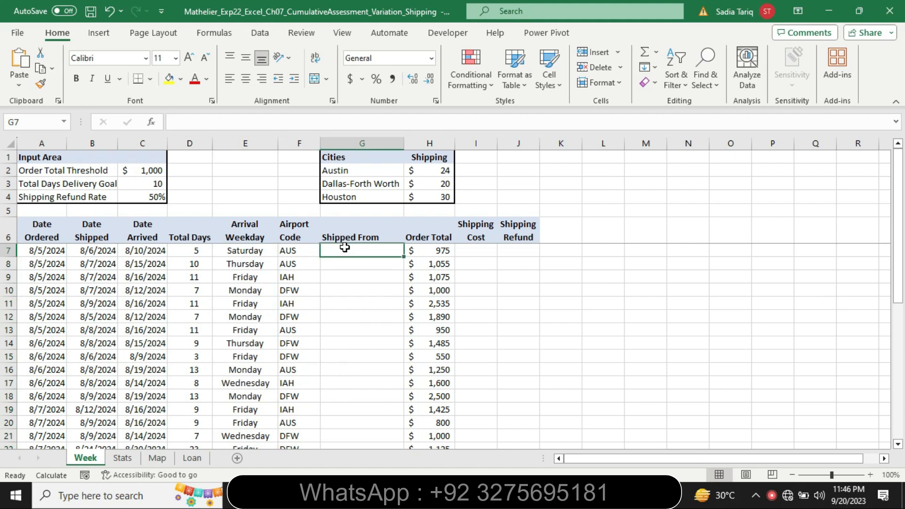
pyautogui.write('=sw')
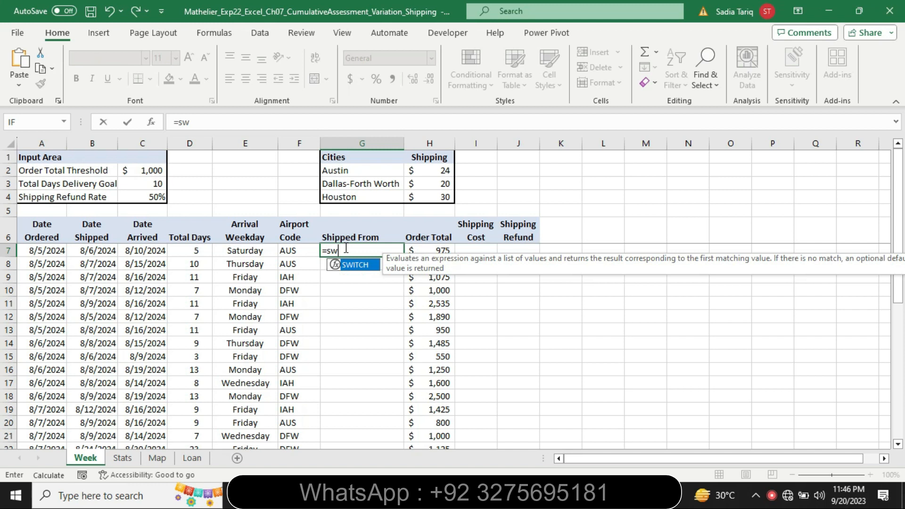
pyautogui.doubleClick(353, 264)
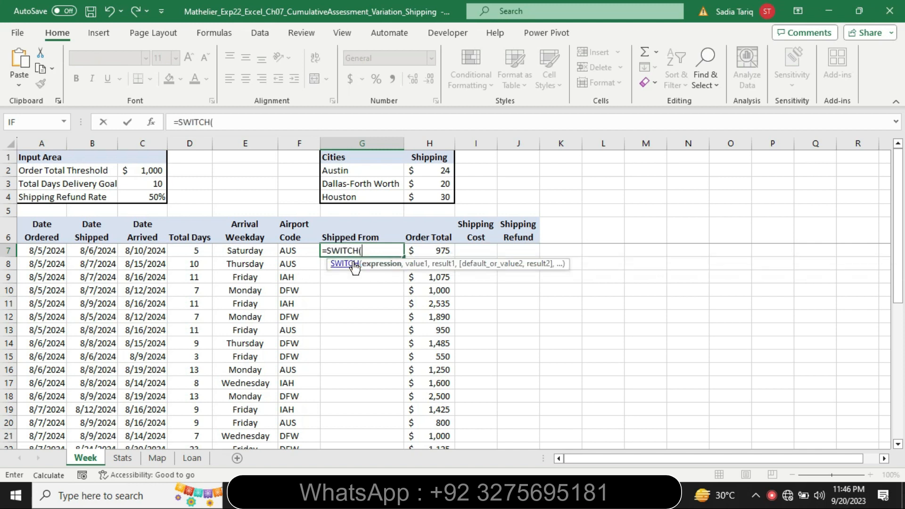
pyautogui.click(225, 122)
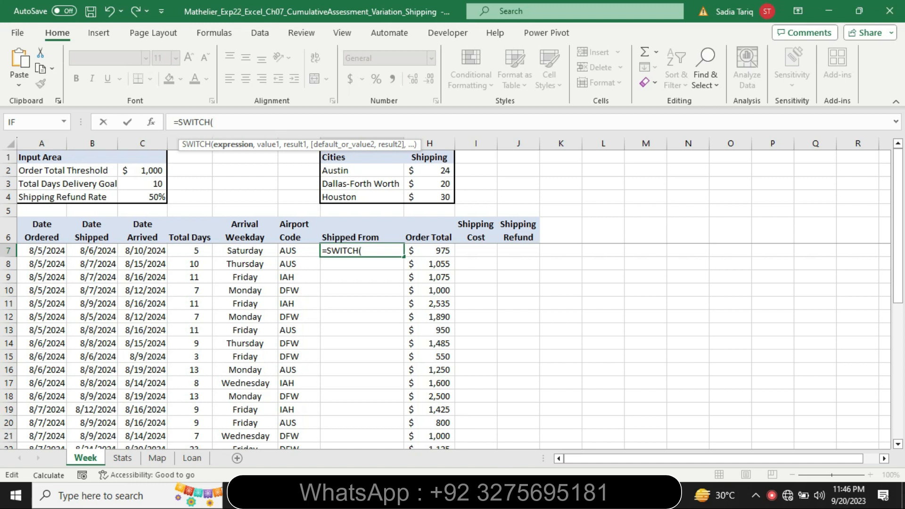
# Recheck step 5 in Word and, back in Excel, give the SWITCH formula F7 as expression and the pair "AUS",$G$2.
pyautogui.click(534, 496)
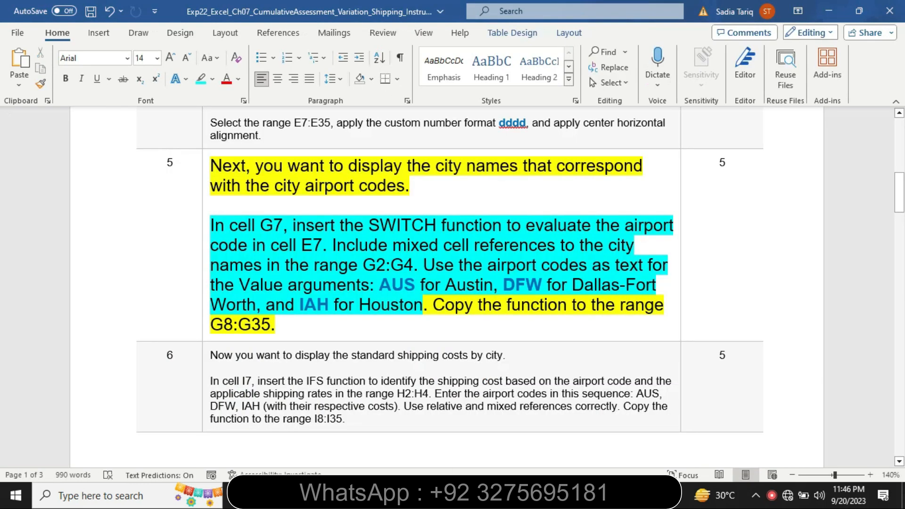
pyautogui.moveTo(564, 496)
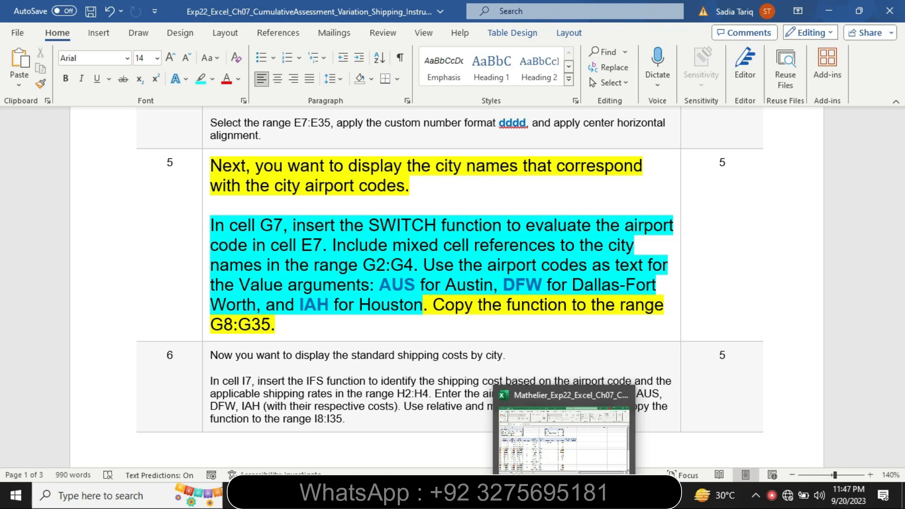
pyautogui.click(564, 441)
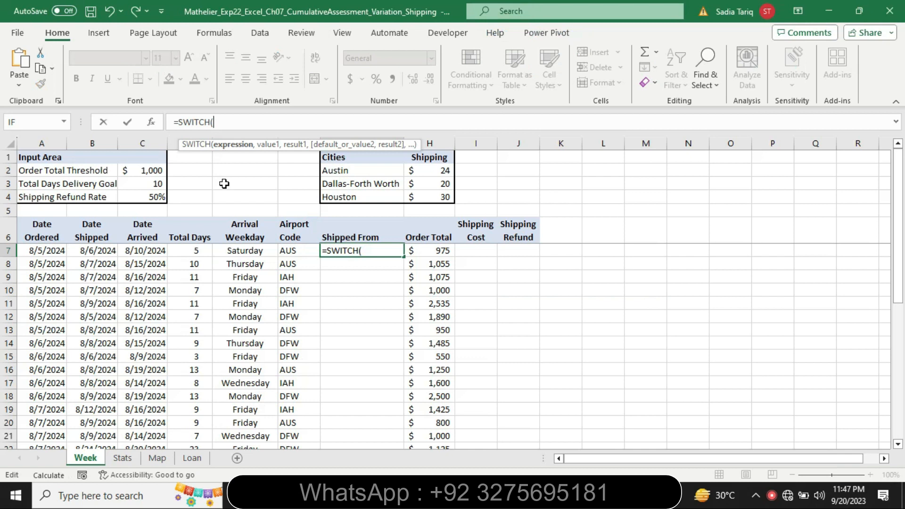
pyautogui.write('F7')
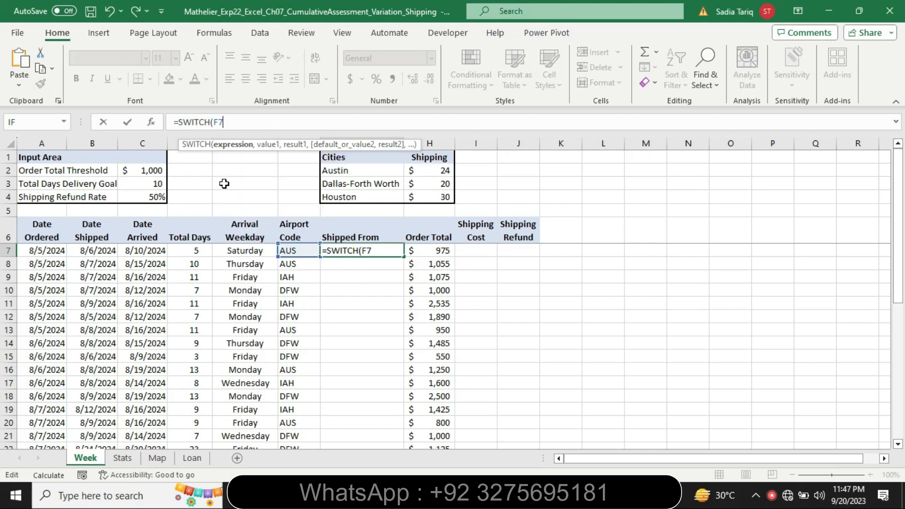
pyautogui.write(',')
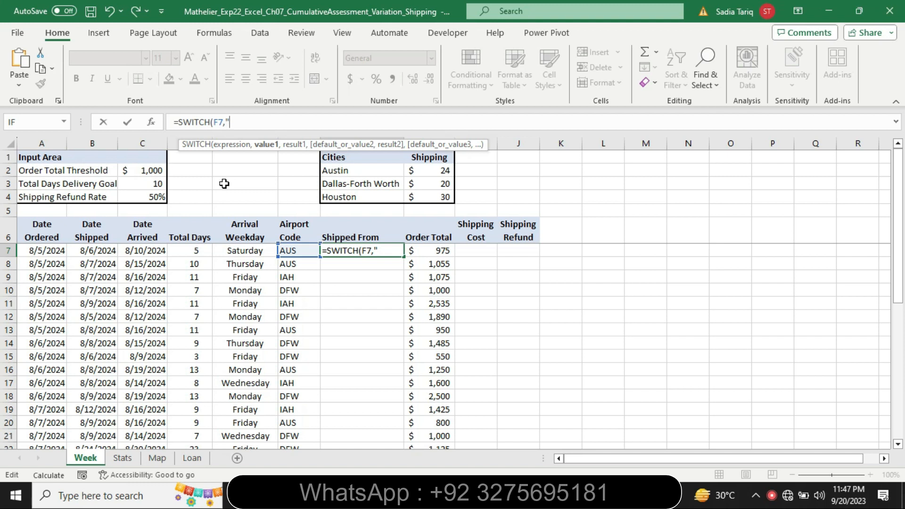
pyautogui.write('"AUS",')
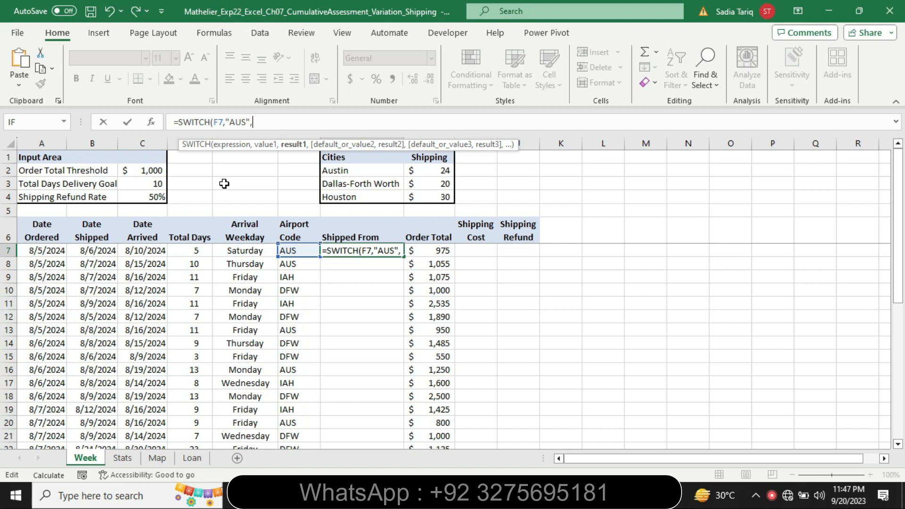
pyautogui.write('G')
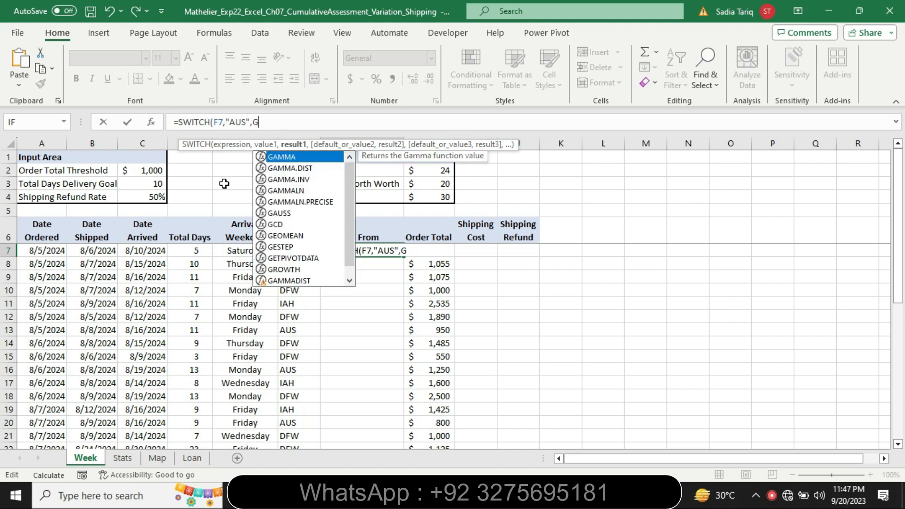
pyautogui.write('$2')
pyautogui.press('F4')
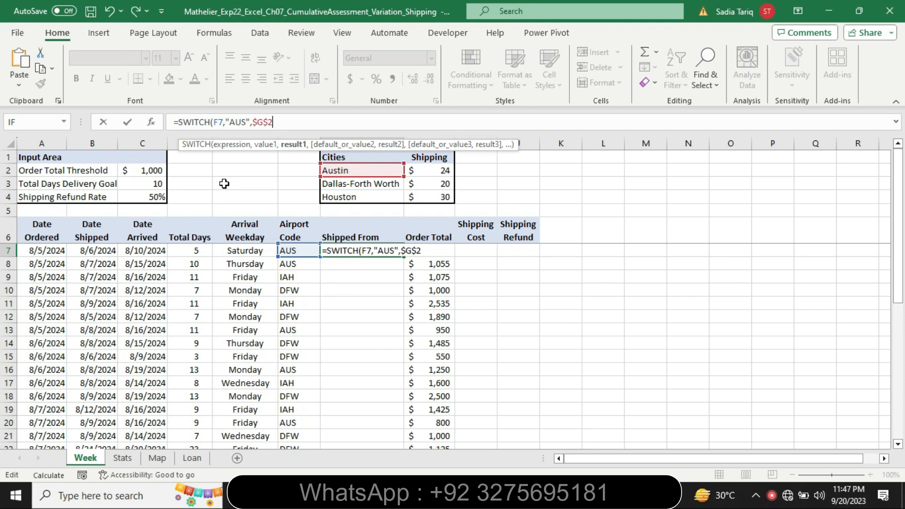
pyautogui.write(',')
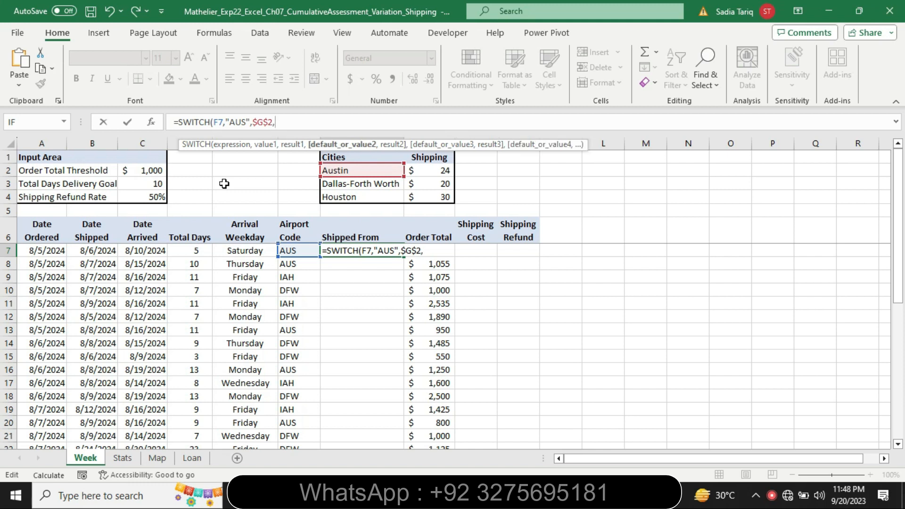
# Add the pairs "IAH",$G$4 and "DFW",$G$3 to the SWITCH formula in G7 and complete it.
pyautogui.write('"IAH",')
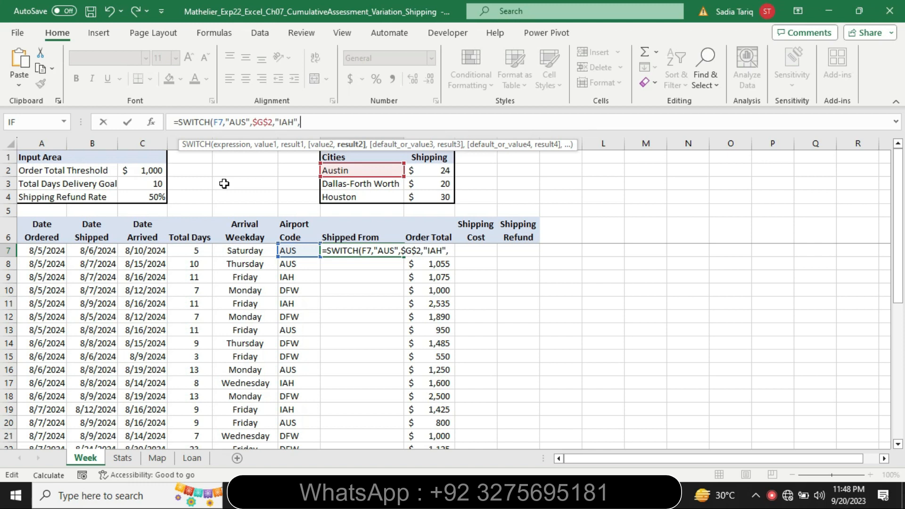
pyautogui.write('G4')
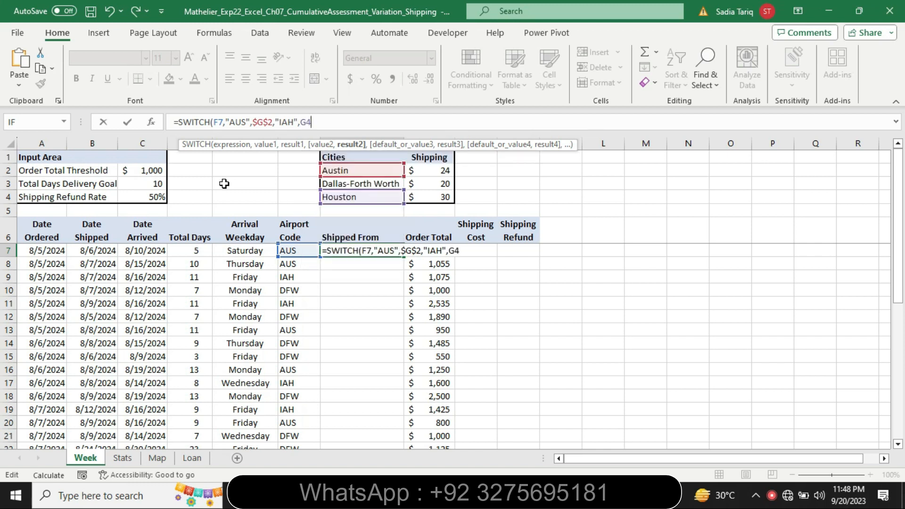
pyautogui.press('F4')
pyautogui.write(',')
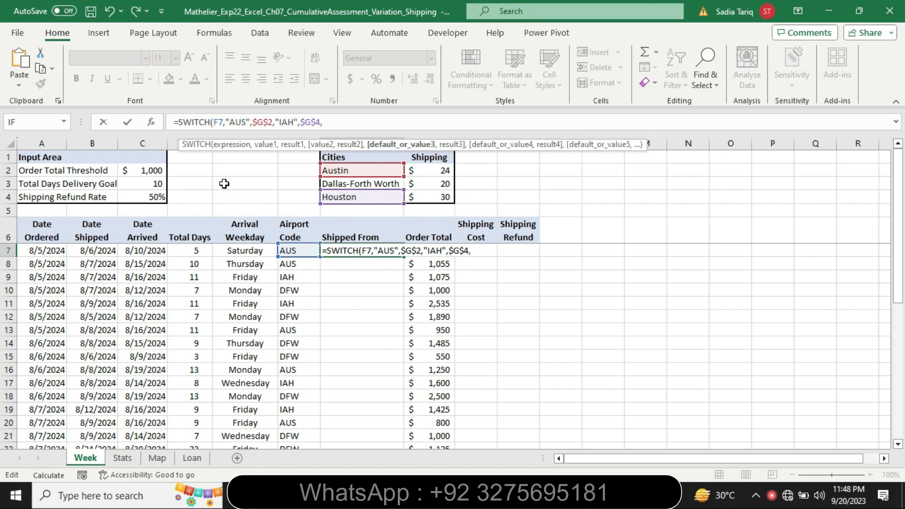
pyautogui.write('"')
pyautogui.write('DFW",')
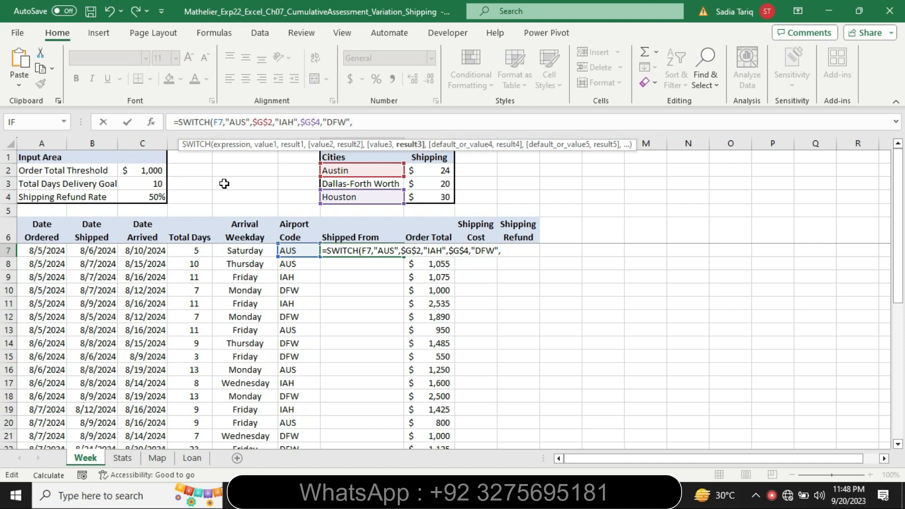
pyautogui.write('G3')
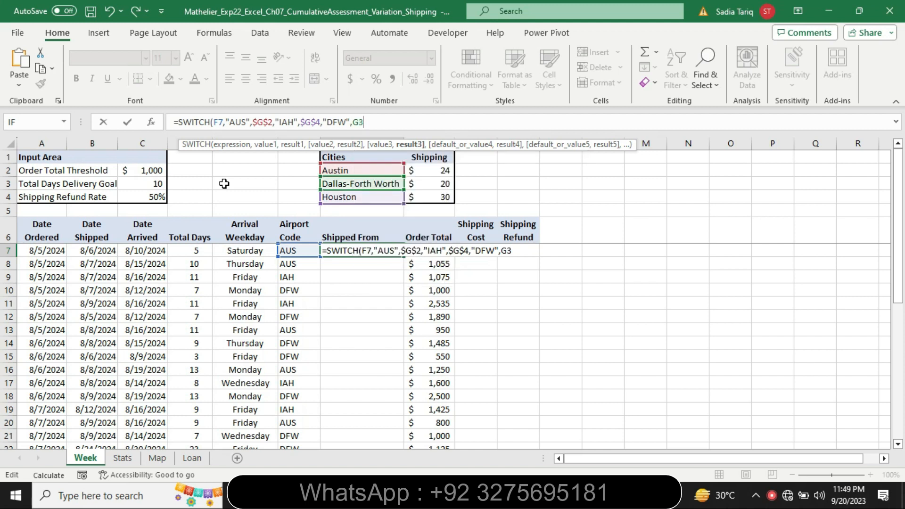
pyautogui.press('F4')
pyautogui.write(')')
pyautogui.press('Return')
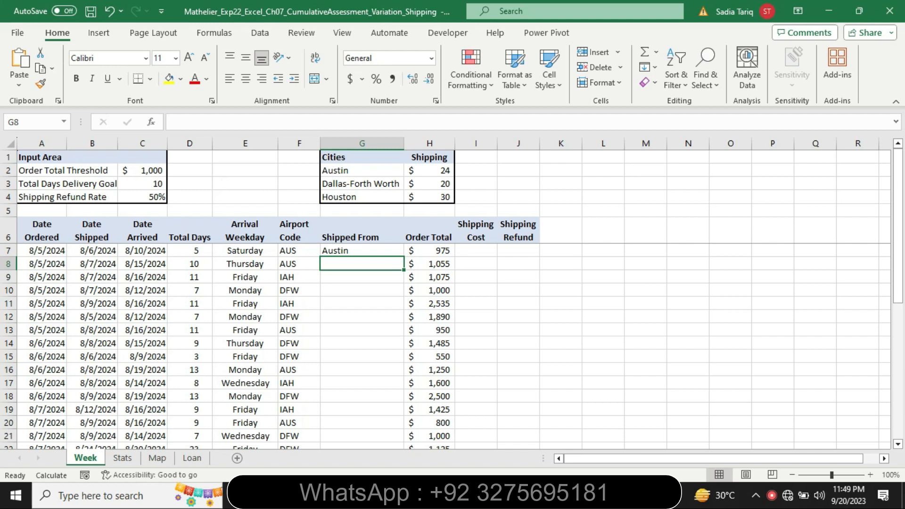
# Switch to Word and highlight the step 5 sentence "Copy the function to the range G8:G35." in turquoise.
pyautogui.hotkey('alt', 'Tab')
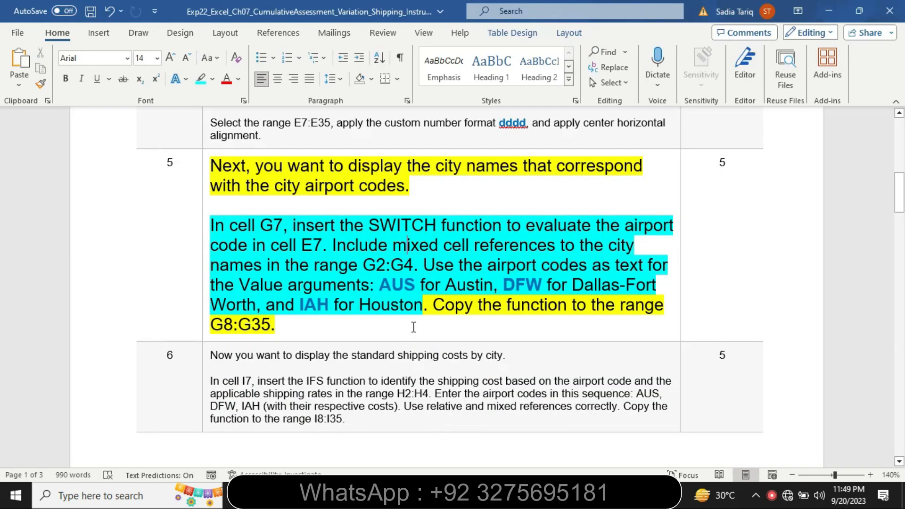
pyautogui.moveTo(430, 310); pyautogui.dragTo(460, 333)
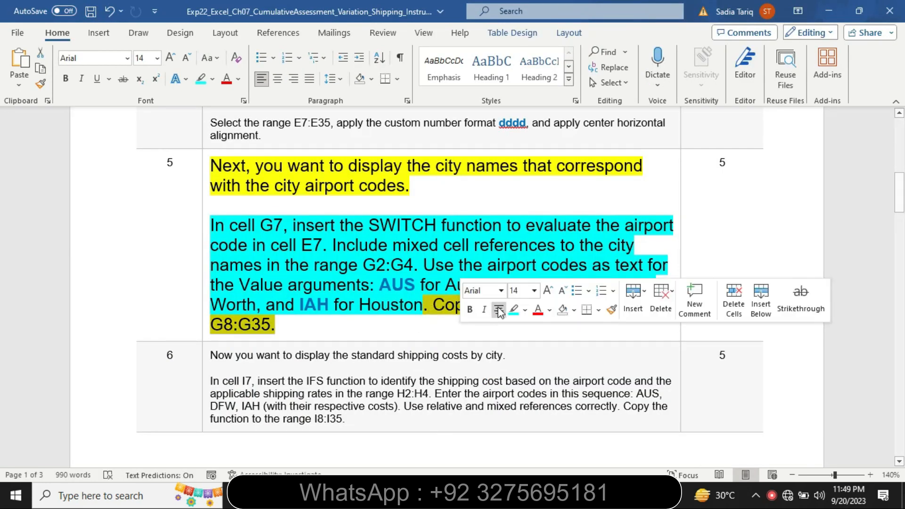
pyautogui.click(514, 309)
pyautogui.click(428, 305)
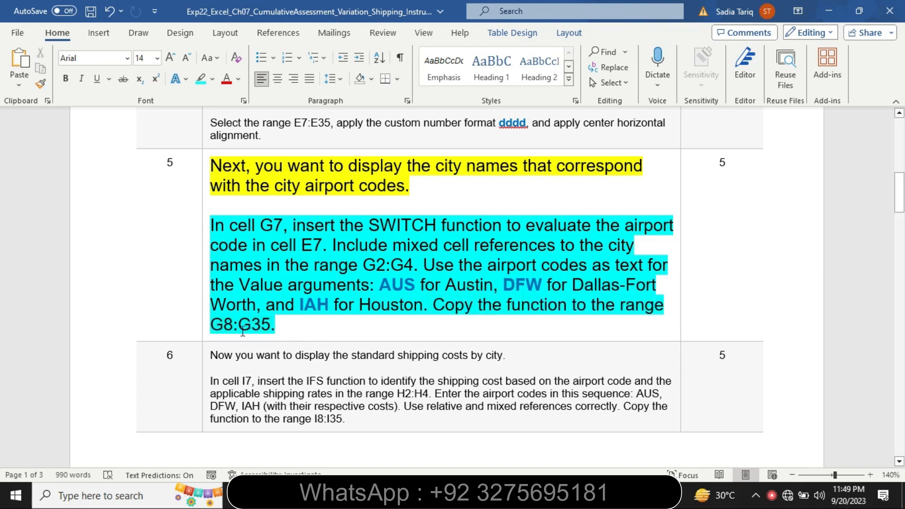
# Switch to the Excel workbook and copy the SWITCH formula from G7 down through G35.
pyautogui.hotkey('alt', 'Tab')
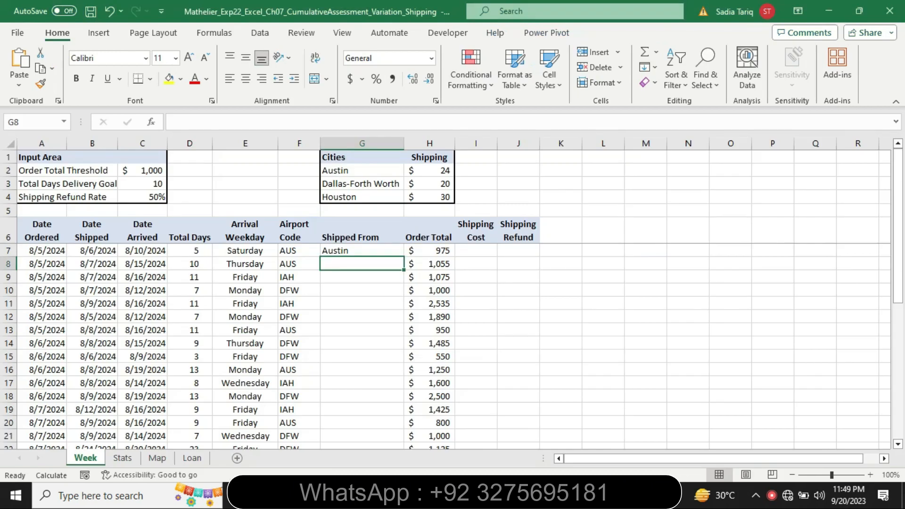
pyautogui.click(351, 252)
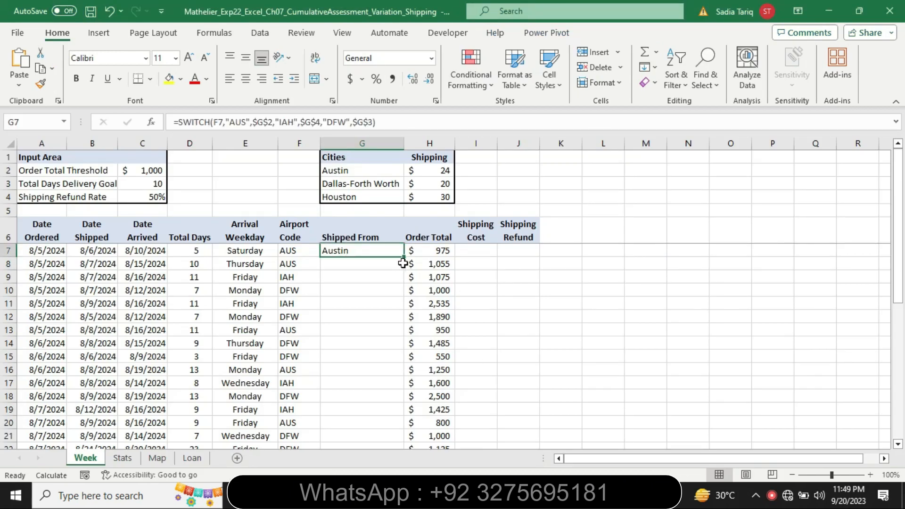
pyautogui.moveTo(406, 260); pyautogui.dragTo(385, 402)
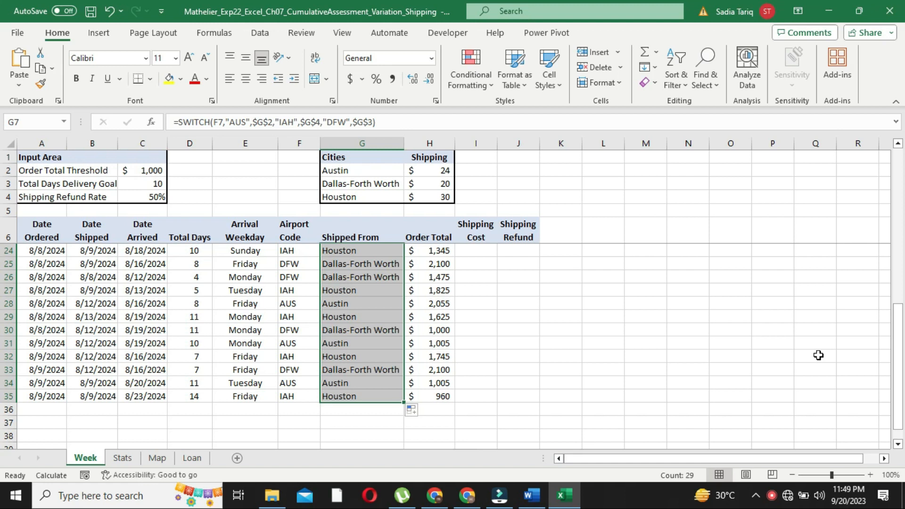
# Switch to Word, set the step 5 instruction text to 9 pt and remove all of its highlighting.
pyautogui.moveTo(903, 339); pyautogui.dragTo(863, 147)
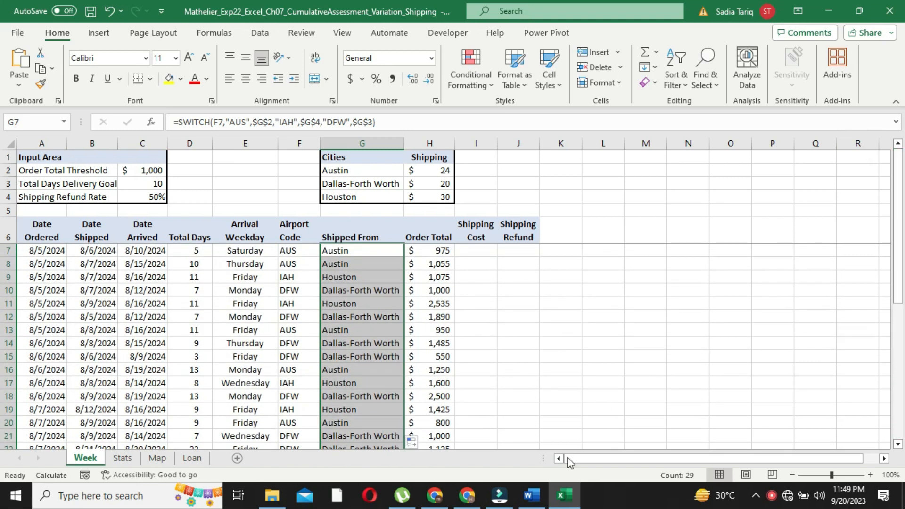
pyautogui.click(536, 499)
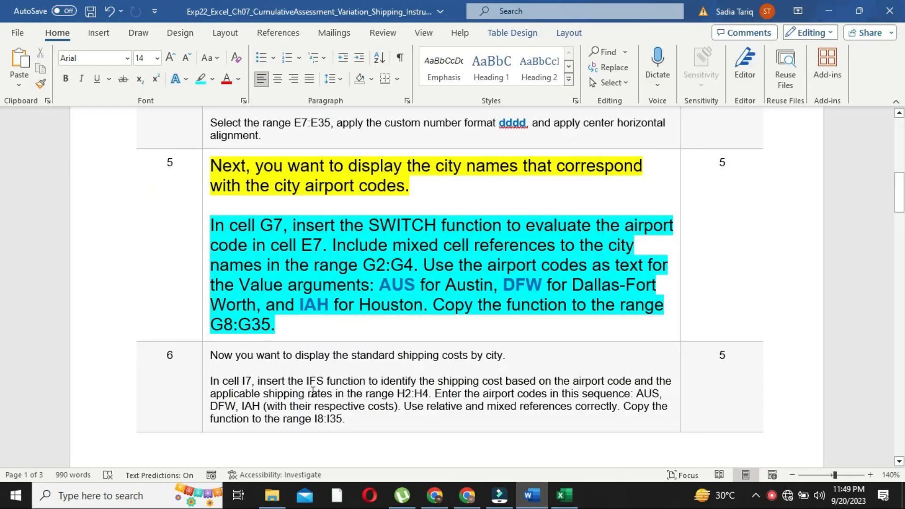
pyautogui.click(207, 331)
pyautogui.click(280, 289)
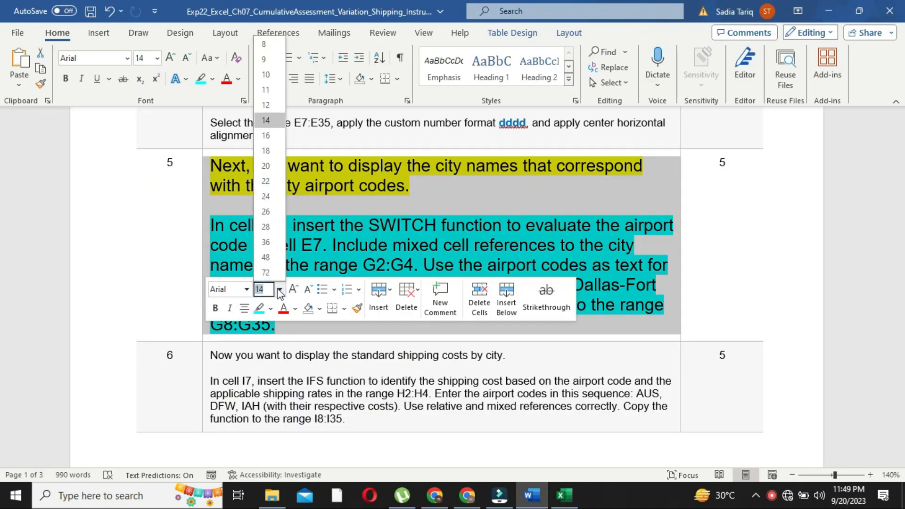
pyautogui.click(265, 61)
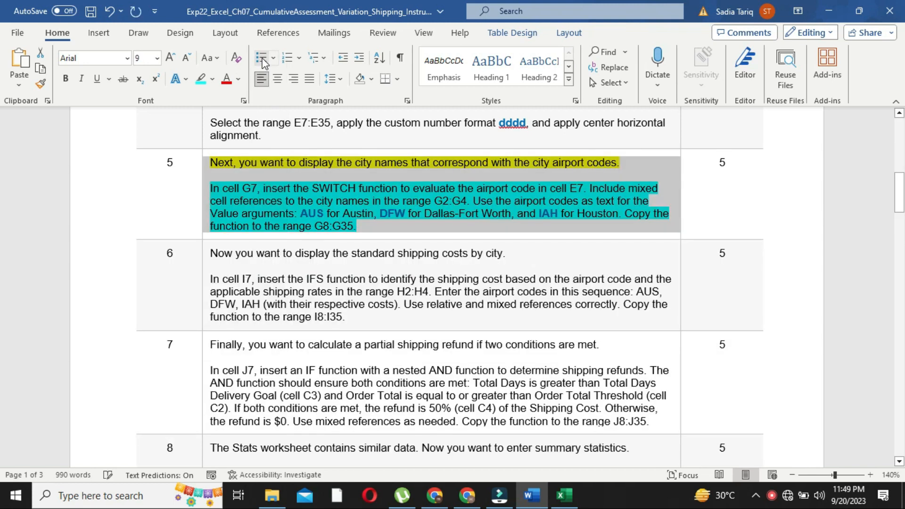
pyautogui.click(213, 83)
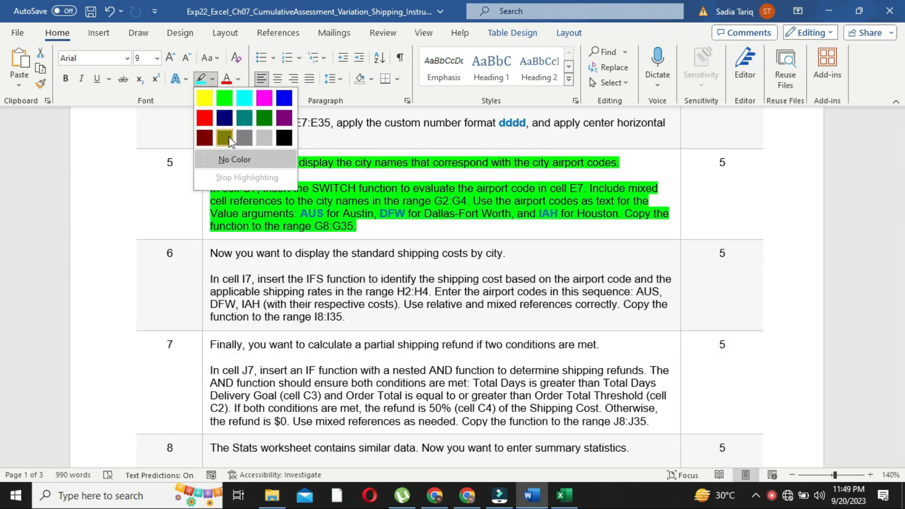
pyautogui.click(231, 163)
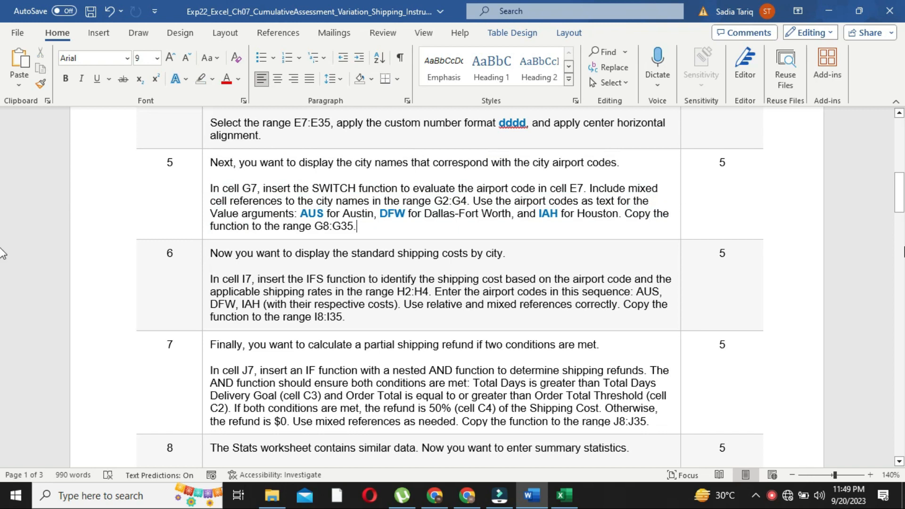
# Look over the project description at the start of the Word instructions and return to the Week sheet in Excel.
pyautogui.moveTo(904, 184); pyautogui.dragTo(878, 111)
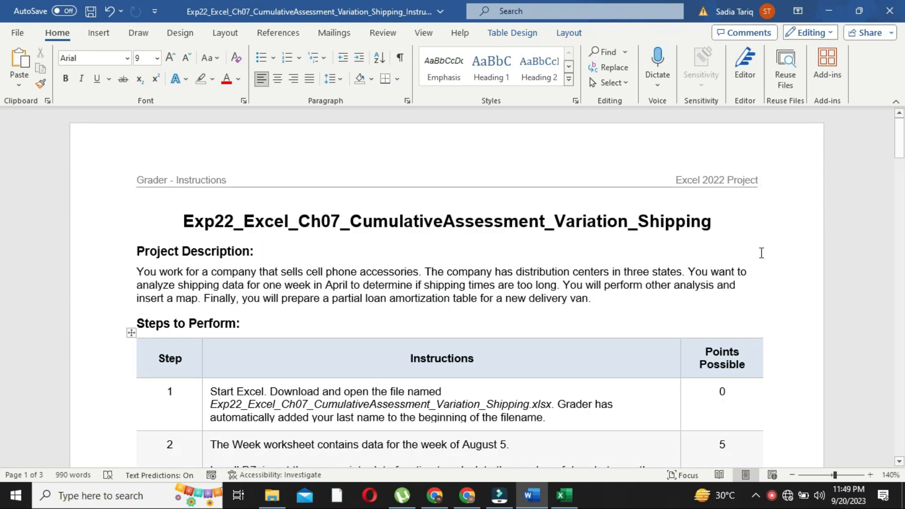
pyautogui.click(565, 495)
pyautogui.moveTo(895, 217)
pyautogui.mouseDown()
pyautogui.moveTo(896, 308)
pyautogui.moveTo(895, 208)
pyautogui.mouseUp()
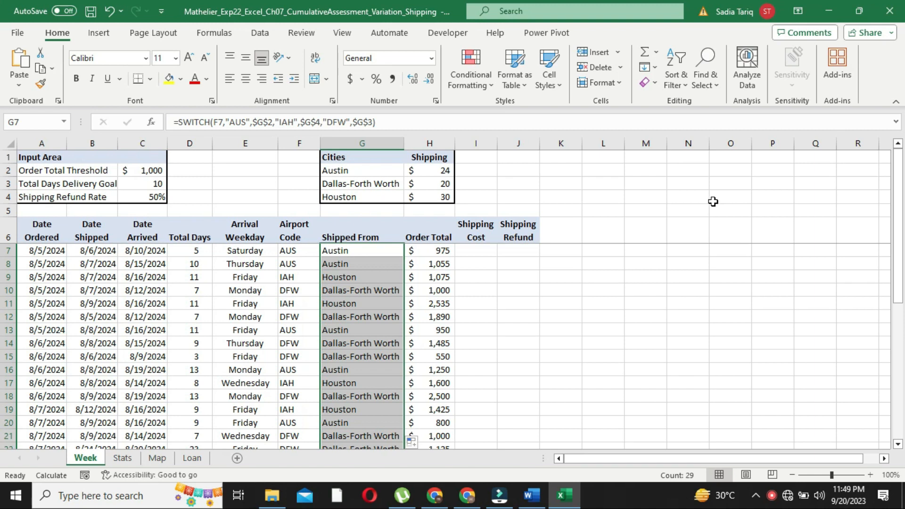